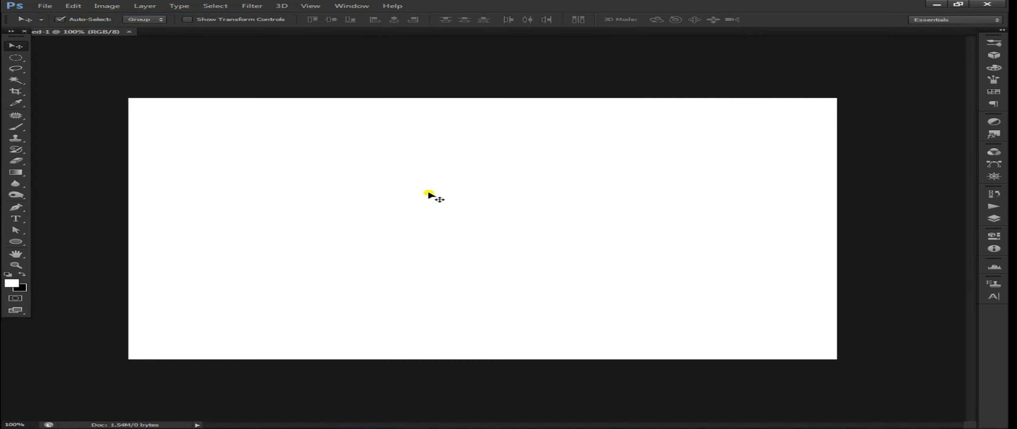
Step: Draw a closed, black-filled wing shape without a stroke using the Pen tool in Shape mode, about 372 px wide and 449 px high
{"action": "left_click", "coordinate": [20, 207]}
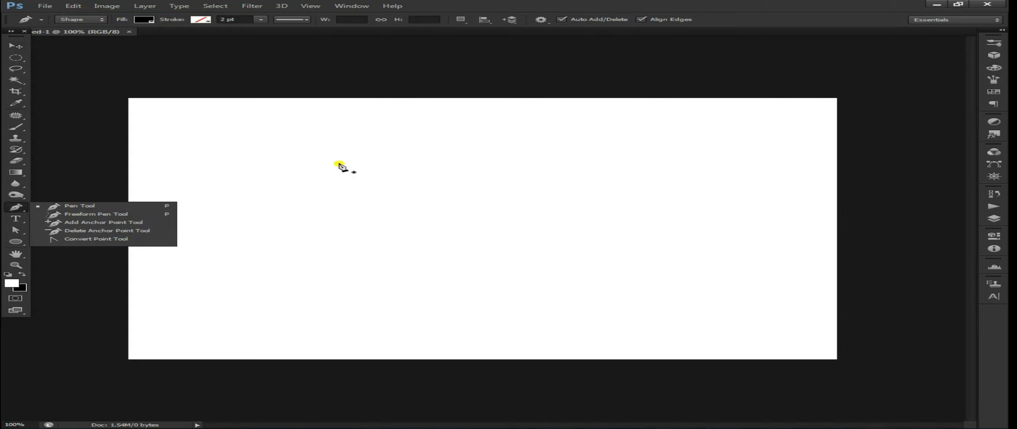
{"action": "left_click", "coordinate": [58, 24]}
{"action": "left_click", "coordinate": [70, 28]}
{"action": "left_click", "coordinate": [139, 22]}
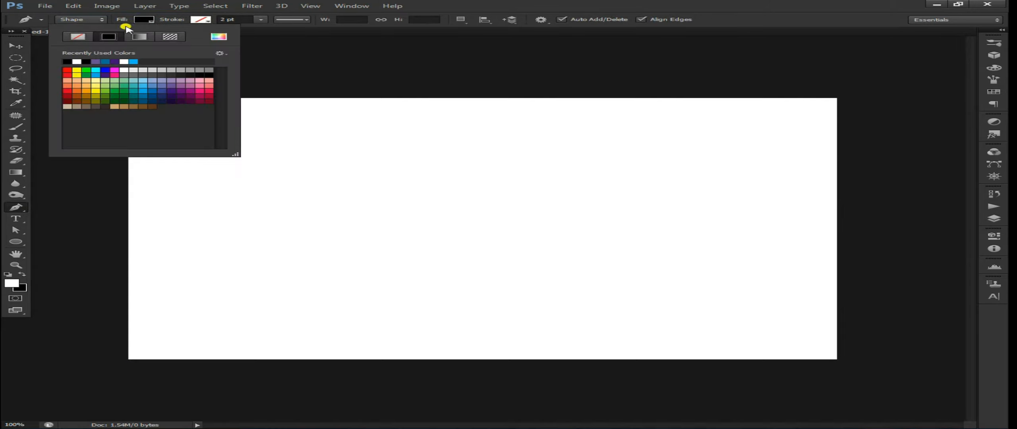
{"action": "left_click", "coordinate": [434, 137]}
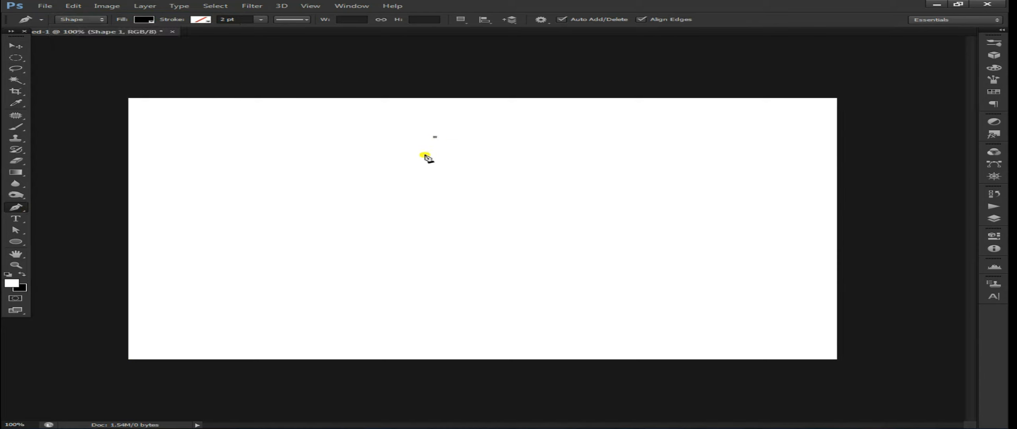
{"action": "left_click_drag", "start_coordinate": [397, 243], "coordinate": [339, 251]}
{"action": "key", "text": "ctrl+z"}
{"action": "left_click_drag", "start_coordinate": [376, 222], "coordinate": [315, 244]}
{"action": "left_click_drag", "start_coordinate": [456, 331], "coordinate": [728, 324]}
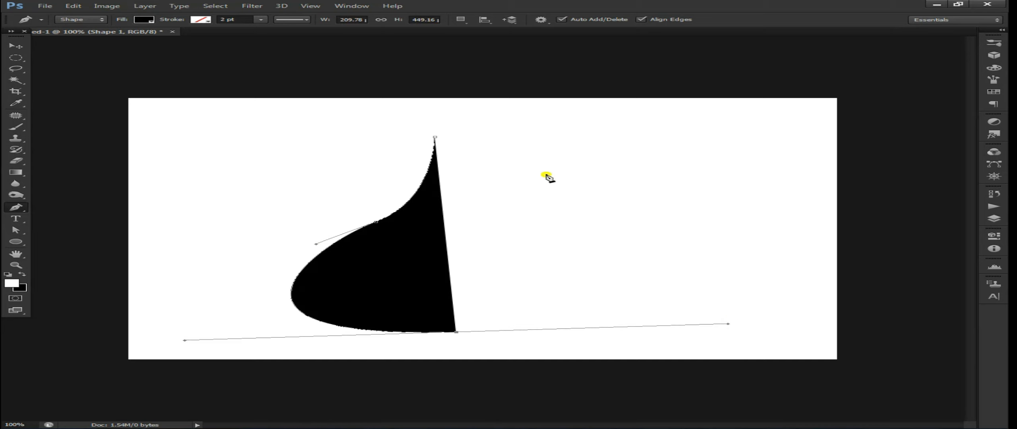
{"action": "left_click_drag", "start_coordinate": [436, 137], "coordinate": [381, 132]}
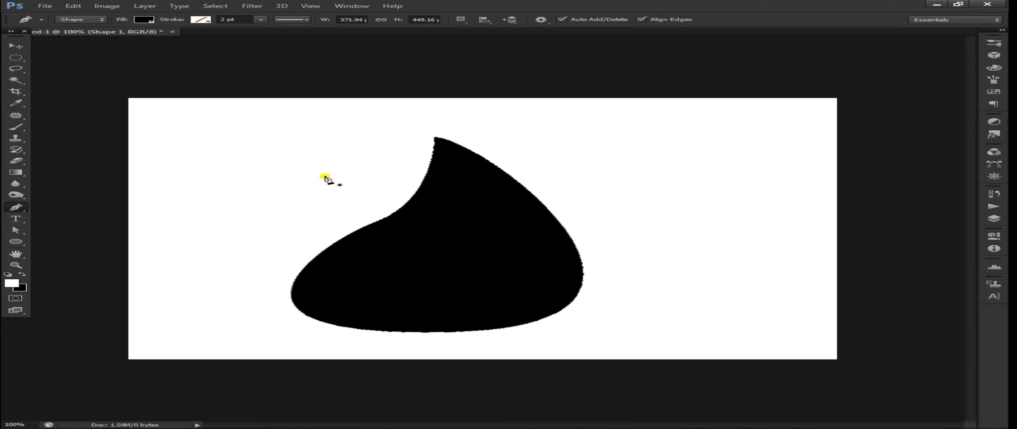
Step: Scale the black wing shape down with Free Transform and reposition it on the canvas
{"action": "left_click", "coordinate": [15, 46]}
{"action": "left_click_drag", "start_coordinate": [395, 229], "coordinate": [422, 231]}
{"action": "key", "text": "ctrl+t"}
{"action": "left_click_drag", "start_coordinate": [615, 337], "coordinate": [571, 301]}
{"action": "left_click_drag", "start_coordinate": [482, 273], "coordinate": [413, 231]}
{"action": "key", "text": "ctrl+plus"}
{"action": "key", "text": "ctrl+minus"}
{"action": "key", "text": "Return"}
Step: Rotate the wing so its tip points down toward the canvas centre, and place a duplicate offset slightly below it
{"action": "key", "text": "ctrl+t"}
{"action": "left_click_drag", "start_coordinate": [576, 179], "coordinate": [257, 202]}
{"action": "left_click_drag", "start_coordinate": [495, 191], "coordinate": [313, 201]}
{"action": "left_click_drag", "start_coordinate": [537, 222], "coordinate": [398, 229]}
{"action": "key", "text": "Return"}
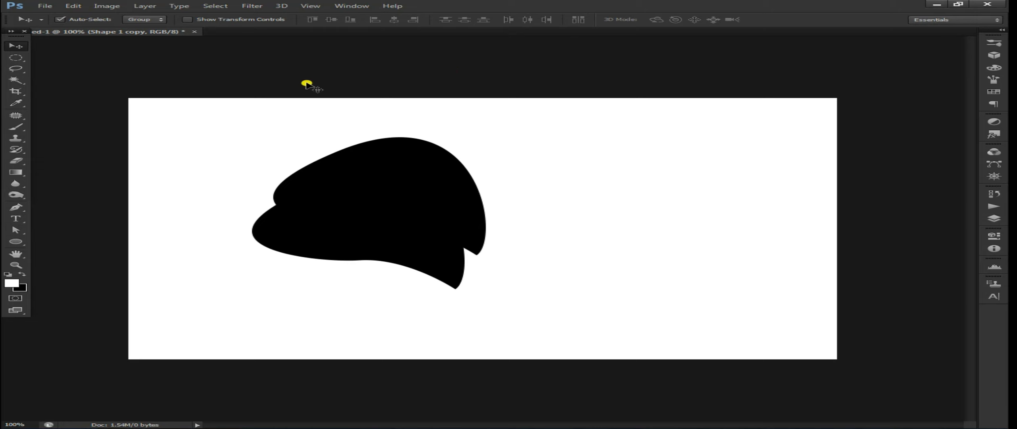
Step: Change the fill of the duplicated wing to light lavender
{"action": "left_click", "coordinate": [16, 207]}
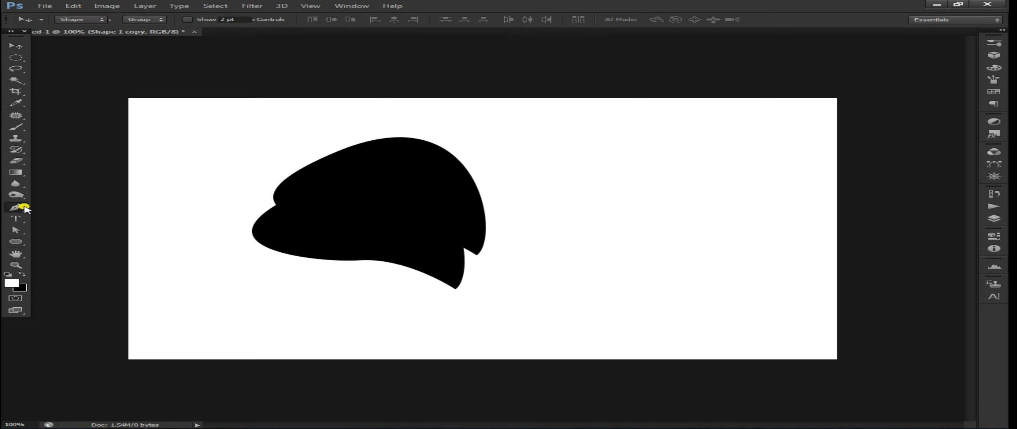
{"action": "left_click", "coordinate": [141, 21]}
{"action": "left_click", "coordinate": [160, 83]}
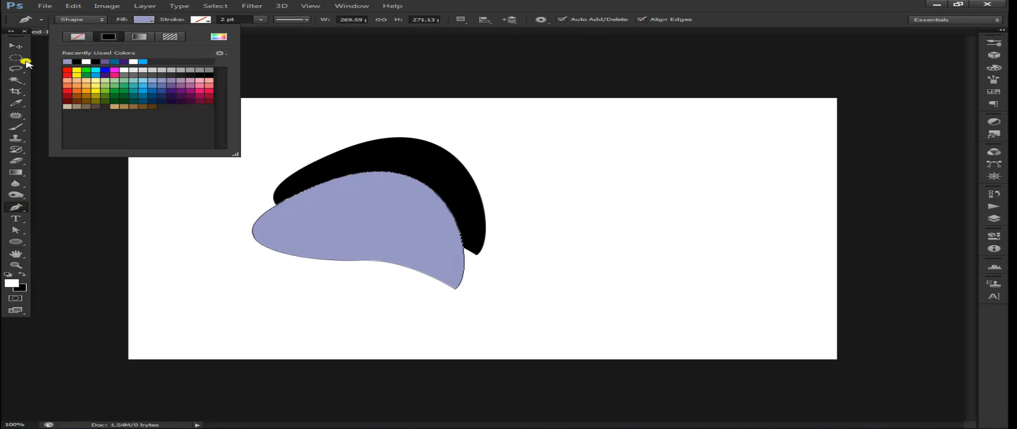
Step: Rotate and resize the lavender wing with Free Transform to form the lower wing
{"action": "key", "text": "v"}
{"action": "key", "text": "ctrl+t"}
{"action": "left_click_drag", "start_coordinate": [531, 159], "coordinate": [257, 207]}
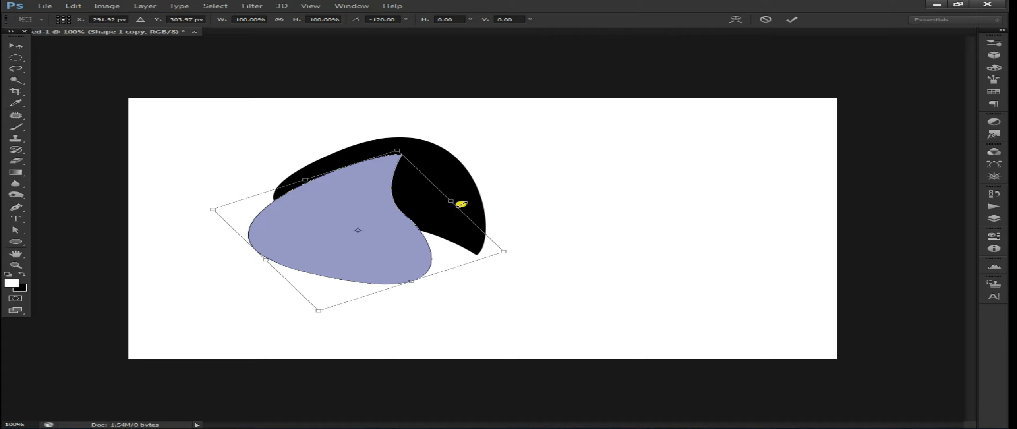
{"action": "left_click_drag", "start_coordinate": [461, 204], "coordinate": [257, 236]}
{"action": "left_click_drag", "start_coordinate": [637, 185], "coordinate": [435, 341]}
{"action": "key", "text": "Return"}
Step: Place the lavender wing's layer beneath the black one and fit the lavender shape under the upper wing
{"action": "left_click", "coordinate": [992, 219]}
{"action": "left_click_drag", "start_coordinate": [906, 239], "coordinate": [907, 261]}
{"action": "left_click_drag", "start_coordinate": [415, 254], "coordinate": [440, 281]}
{"action": "key", "text": "ctrl+t"}
{"action": "left_click_drag", "start_coordinate": [541, 228], "coordinate": [550, 258]}
{"action": "left_click_drag", "start_coordinate": [421, 278], "coordinate": [426, 274]}
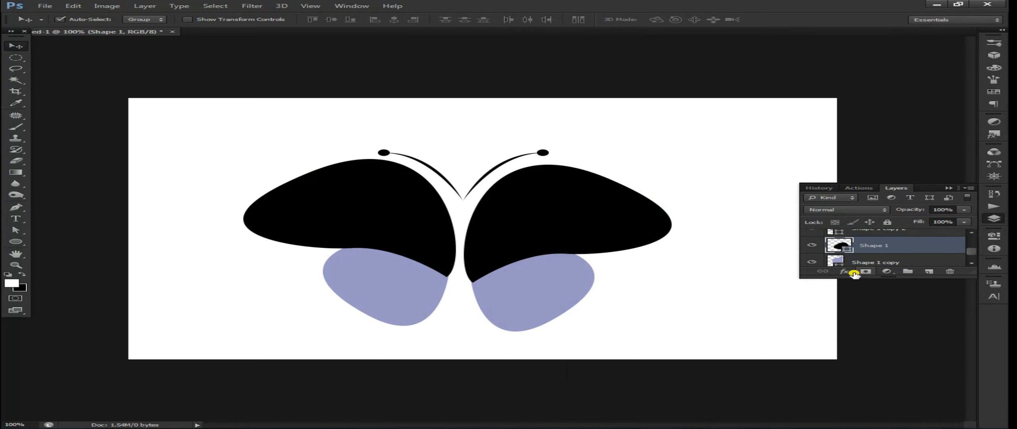
Step: Add a Gradient Overlay in Linear style with the Black, White preset to the upper-left wing
{"action": "left_click", "coordinate": [853, 274]}
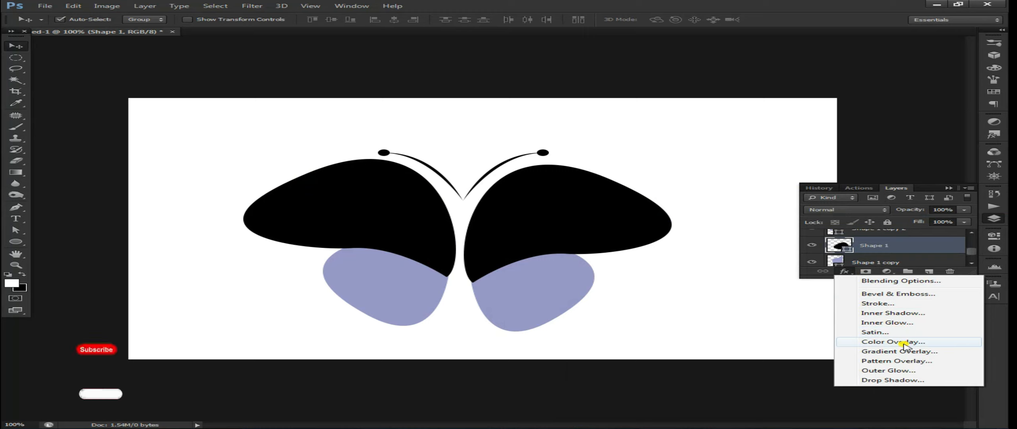
{"action": "left_click", "coordinate": [836, 374]}
{"action": "left_click", "coordinate": [838, 282]}
{"action": "left_click", "coordinate": [821, 293]}
{"action": "left_click", "coordinate": [830, 271]}
{"action": "left_click", "coordinate": [610, 201]}
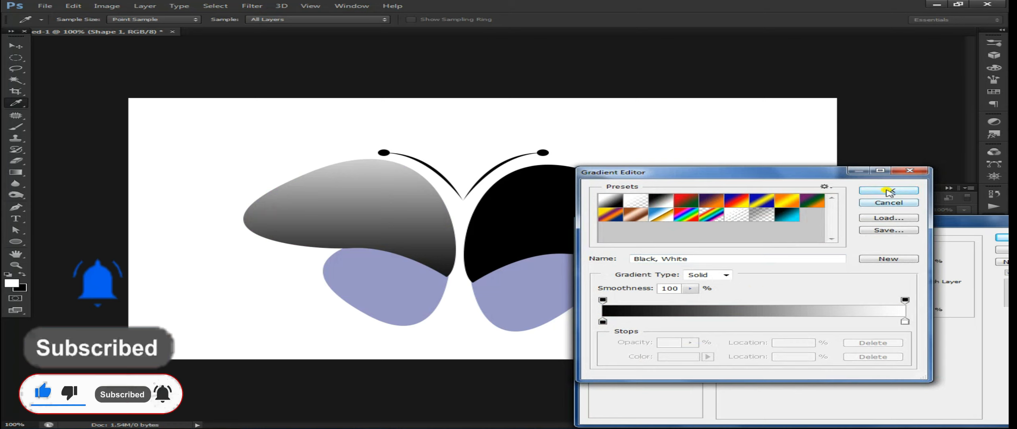
{"action": "left_click", "coordinate": [907, 191]}
Step: Set the gradient overlay's angle to -29°, reduce its scale and reposition the gradient on the wing
{"action": "mouse_move", "coordinate": [349, 217]}
{"action": "left_mouse_down"}
{"action": "mouse_move", "coordinate": [438, 227]}
{"action": "mouse_move", "coordinate": [348, 219]}
{"action": "left_mouse_up"}
{"action": "left_click", "coordinate": [792, 300]}
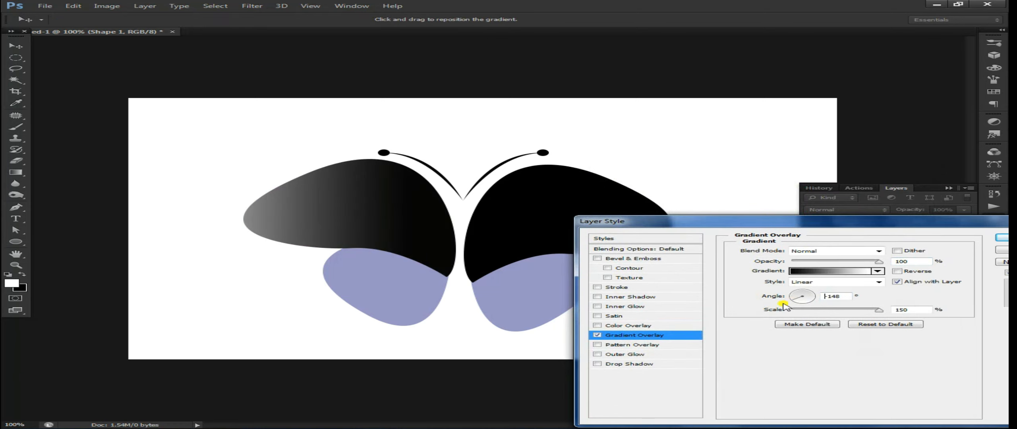
{"action": "mouse_move", "coordinate": [428, 232]}
{"action": "left_mouse_down"}
{"action": "mouse_move", "coordinate": [439, 265]}
{"action": "mouse_move", "coordinate": [436, 237]}
{"action": "left_mouse_up"}
{"action": "left_click_drag", "start_coordinate": [796, 300], "coordinate": [844, 310]}
{"action": "left_click_drag", "start_coordinate": [446, 220], "coordinate": [512, 346]}
{"action": "left_click_drag", "start_coordinate": [880, 309], "coordinate": [831, 314]}
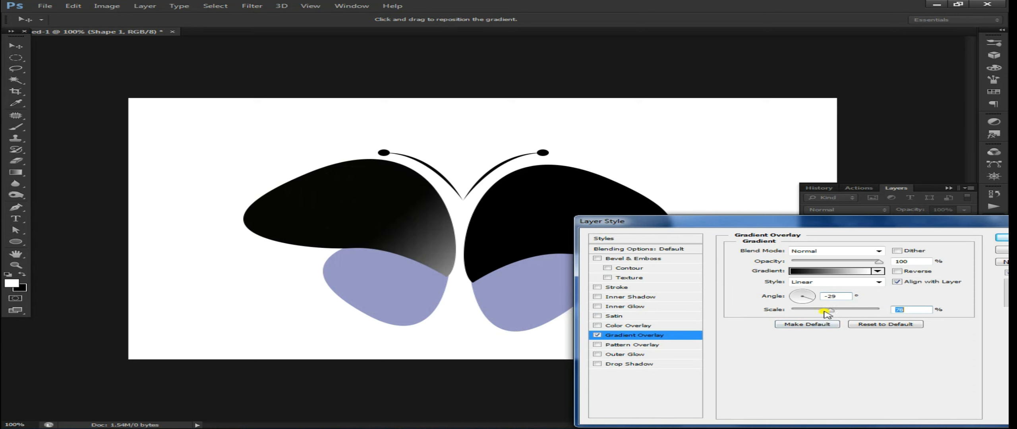
Step: Change the white end stop of the wing's gradient to magenta (e826ff)
{"action": "left_click", "coordinate": [830, 271]}
{"action": "double_click", "coordinate": [910, 326]}
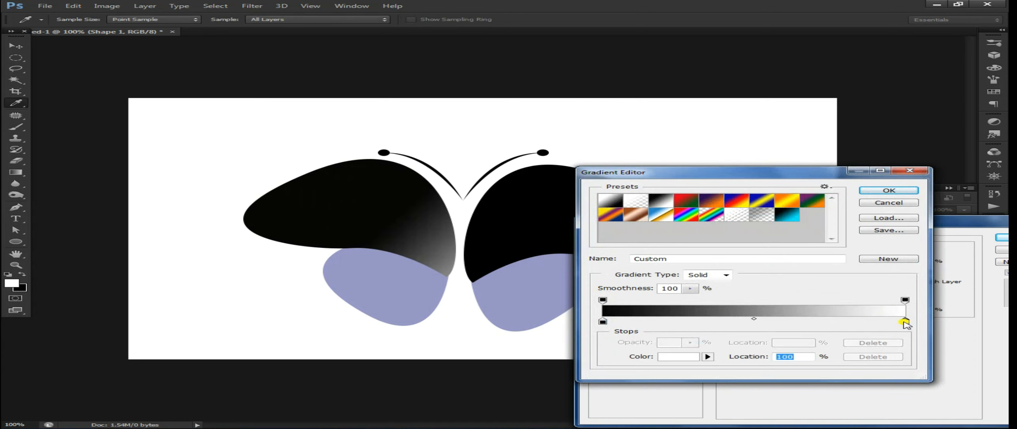
{"action": "left_click", "coordinate": [727, 323]}
{"action": "left_click", "coordinate": [708, 298]}
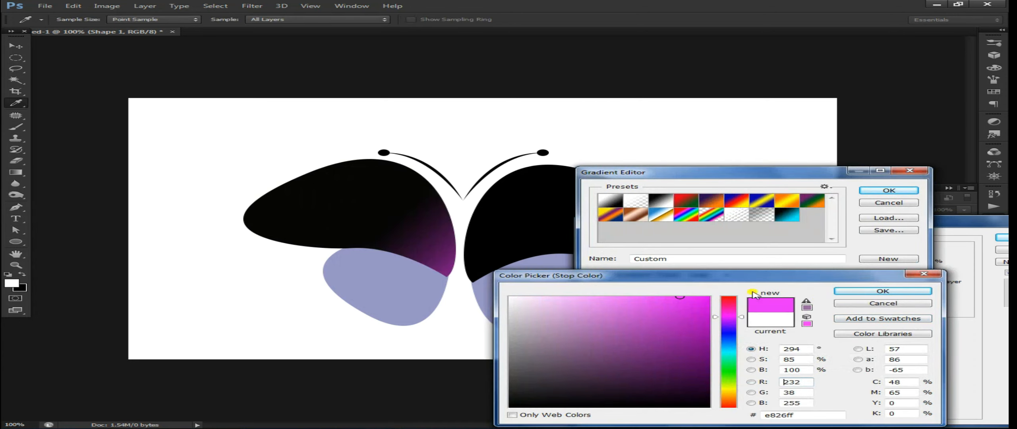
{"action": "left_click", "coordinate": [889, 291]}
Step: Change the dark start stop of the gradient to yellow (f6ff00) and accept the edited gradient
{"action": "double_click", "coordinate": [602, 322]}
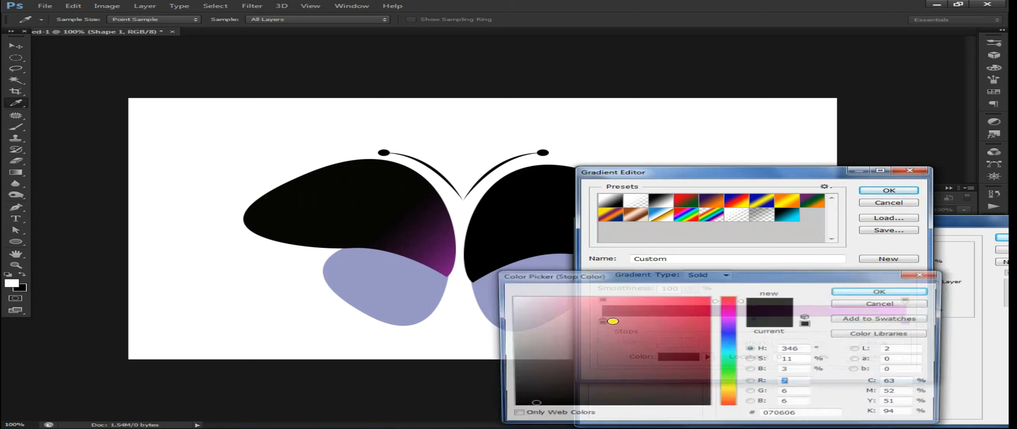
{"action": "left_click", "coordinate": [728, 391]}
{"action": "left_click", "coordinate": [709, 297]}
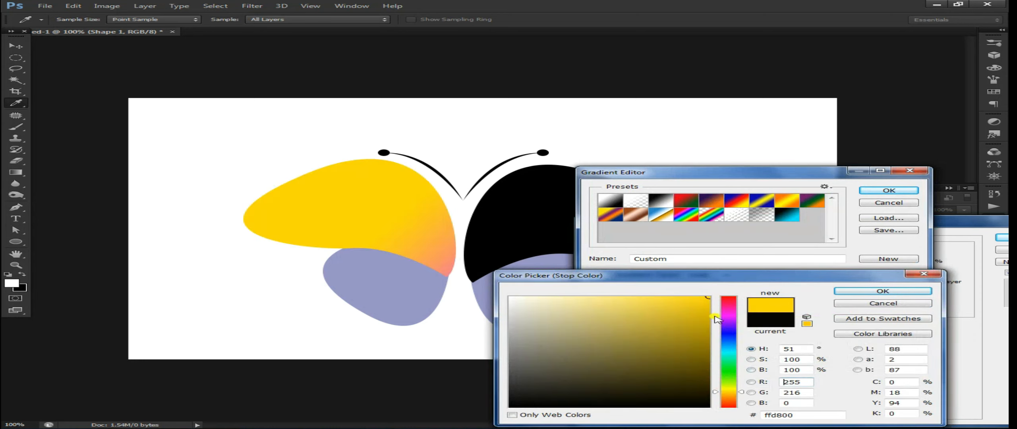
{"action": "left_click_drag", "start_coordinate": [739, 393], "coordinate": [738, 389]}
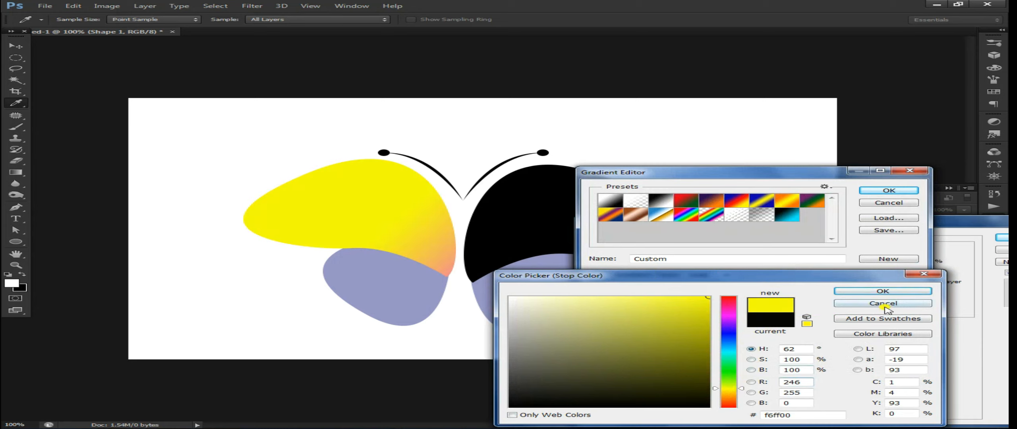
{"action": "left_click", "coordinate": [882, 291]}
{"action": "left_click", "coordinate": [888, 190]}
Step: Set the gradient overlay's scale to 44% and shift the gradient toward the wing's inner tip
{"action": "left_click_drag", "start_coordinate": [437, 274], "coordinate": [387, 259]}
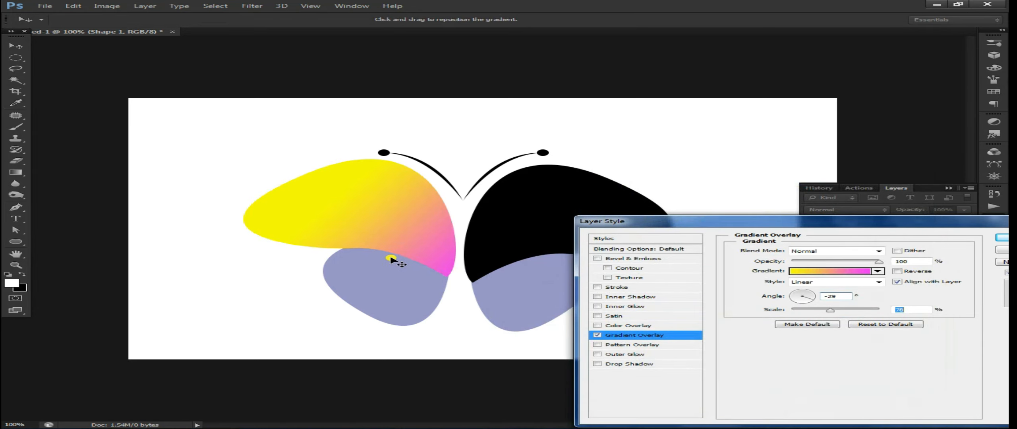
{"action": "left_click_drag", "start_coordinate": [825, 312], "coordinate": [804, 311]}
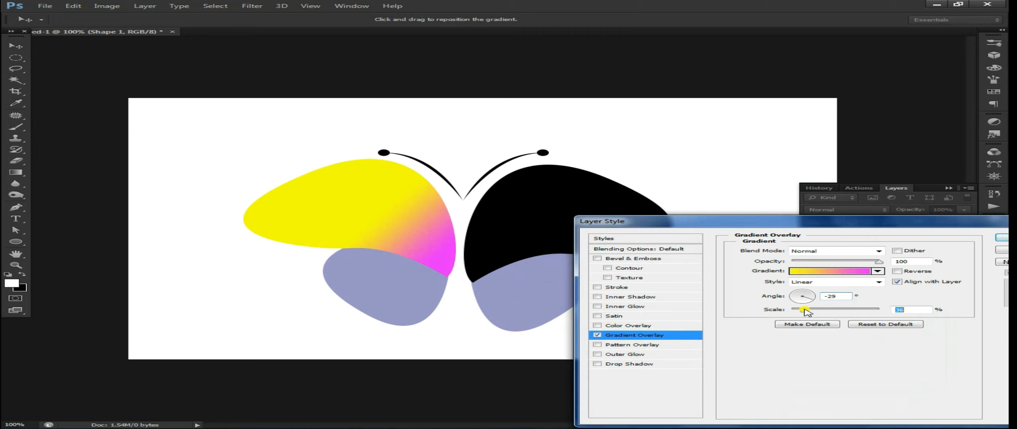
{"action": "left_click_drag", "start_coordinate": [436, 263], "coordinate": [446, 281]}
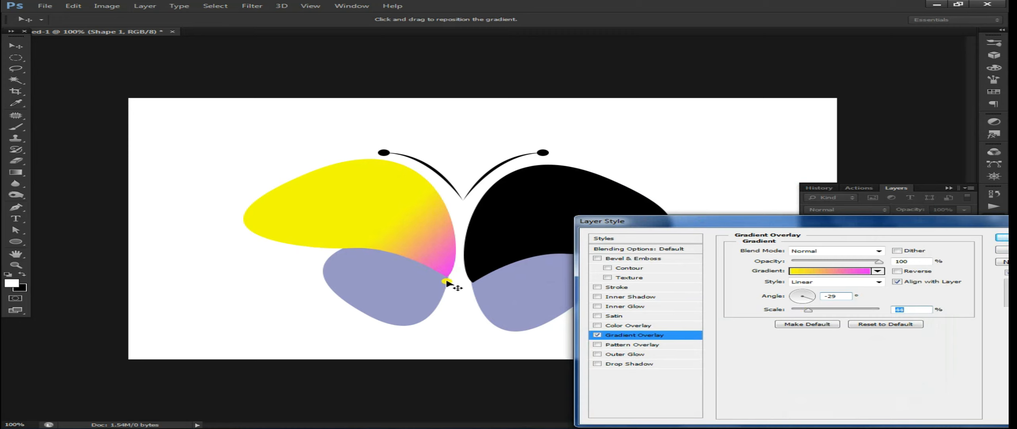
Step: Change the gradient's magenta end stop to pinkish red (fc1e71) and apply the layer style to the upper wing
{"action": "left_click", "coordinate": [876, 271]}
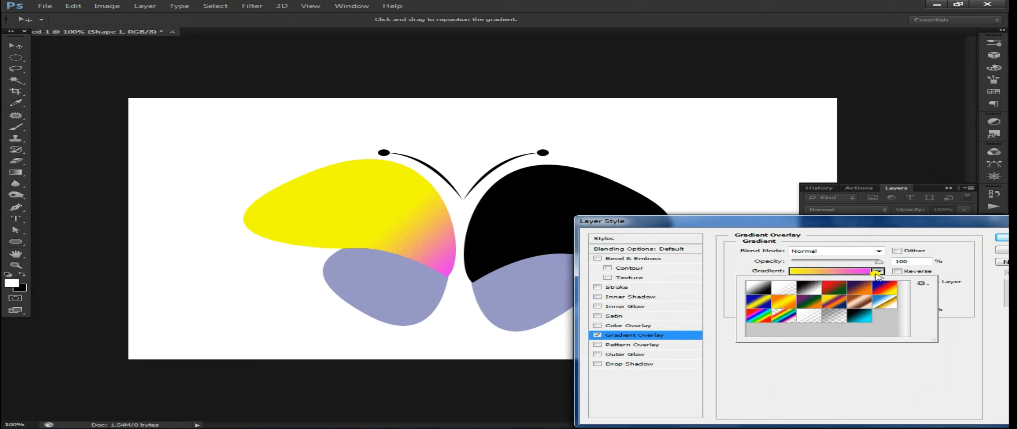
{"action": "left_click", "coordinate": [846, 271]}
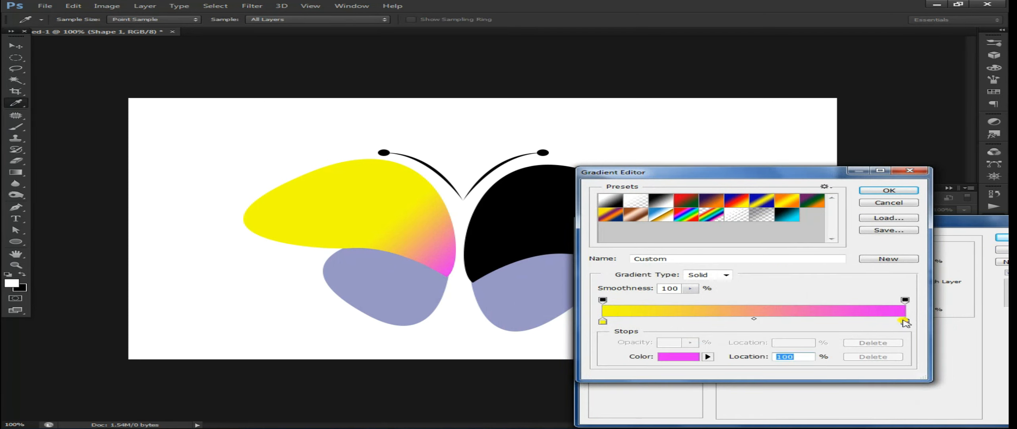
{"action": "double_click", "coordinate": [901, 319]}
{"action": "left_click", "coordinate": [643, 337]}
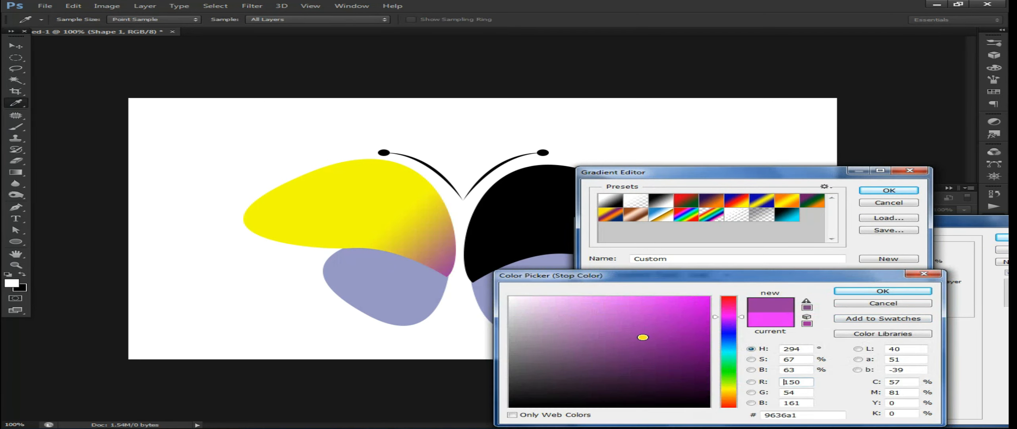
{"action": "left_click_drag", "start_coordinate": [729, 317], "coordinate": [729, 303]}
{"action": "left_click_drag", "start_coordinate": [643, 301], "coordinate": [686, 297]}
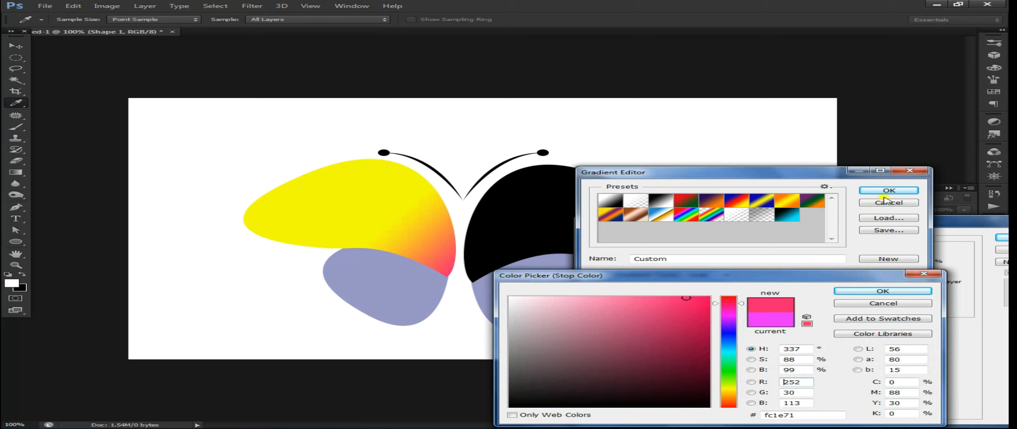
{"action": "left_click", "coordinate": [898, 291]}
{"action": "left_click", "coordinate": [890, 131]}
{"action": "key", "text": "Return"}
Step: Add a Gradient Overlay in Radial style to the lower-left wing and move the gradient's centre within the wing
{"action": "left_click", "coordinate": [420, 292]}
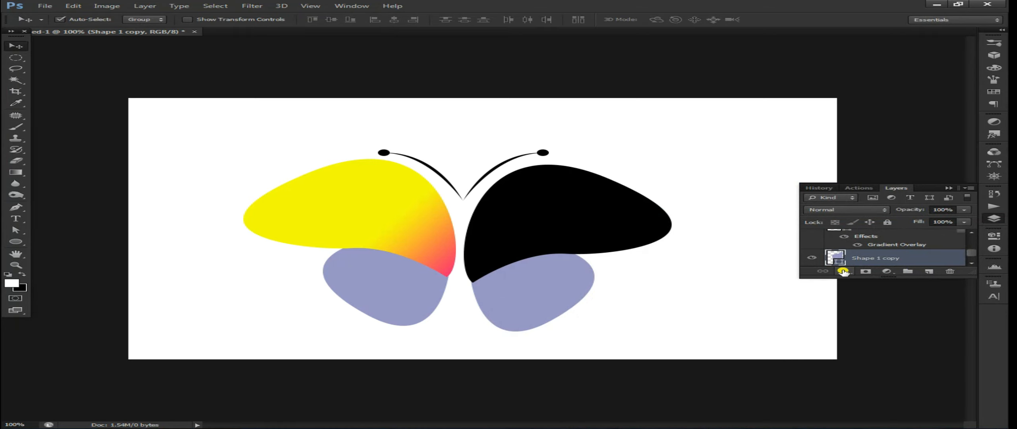
{"action": "left_click", "coordinate": [843, 271]}
{"action": "left_click", "coordinate": [886, 352]}
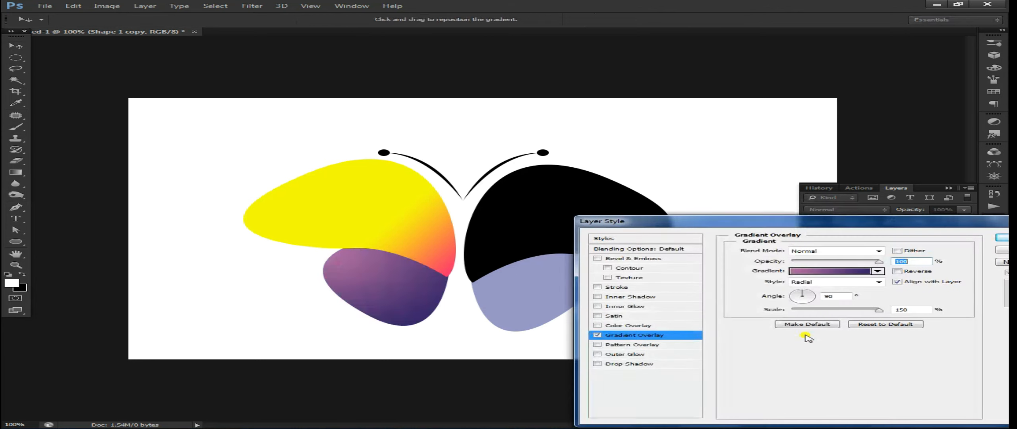
{"action": "left_click", "coordinate": [820, 281]}
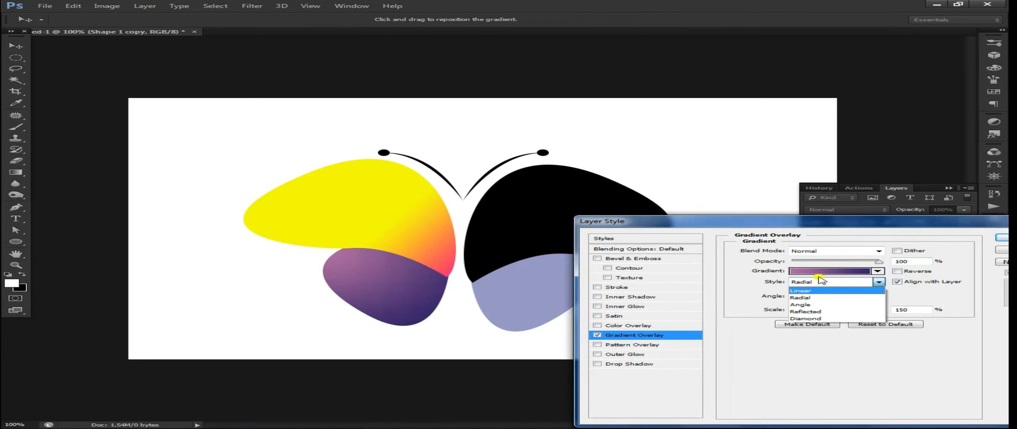
{"action": "left_click", "coordinate": [815, 297]}
{"action": "left_click_drag", "start_coordinate": [355, 266], "coordinate": [387, 294]}
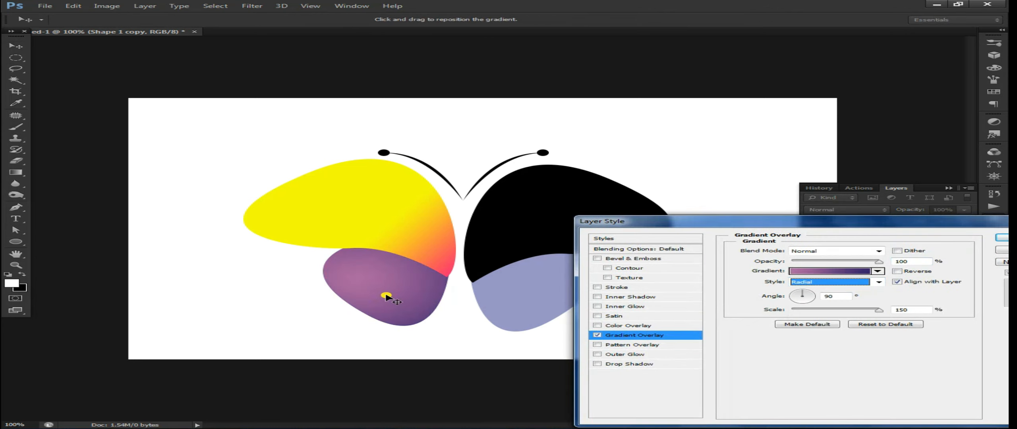
{"action": "left_click", "coordinate": [834, 286]}
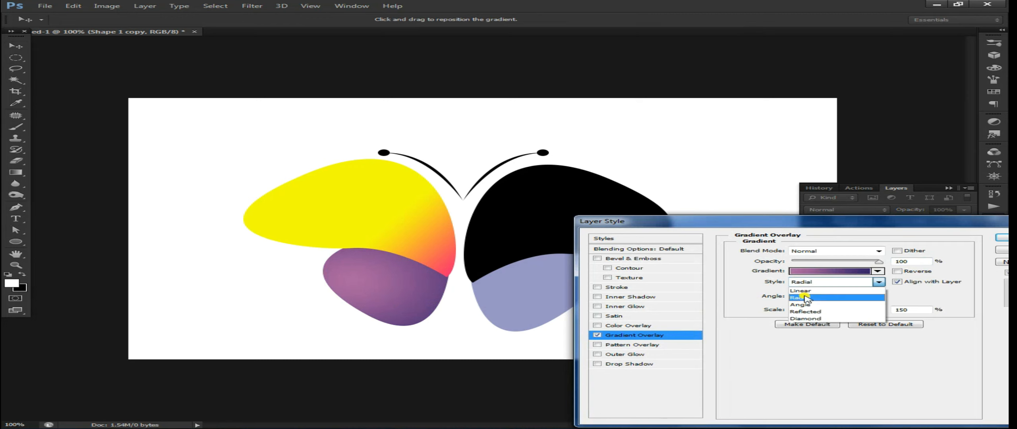
{"action": "left_click", "coordinate": [814, 297]}
Step: Change the start stop of the lower wing's gradient to light pink
{"action": "left_click", "coordinate": [830, 271]}
{"action": "left_click", "coordinate": [602, 321]}
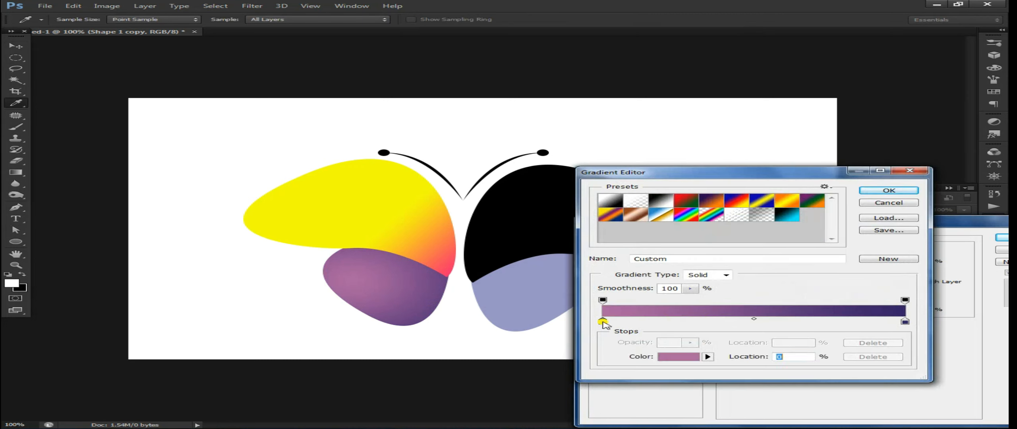
{"action": "left_click", "coordinate": [662, 360]}
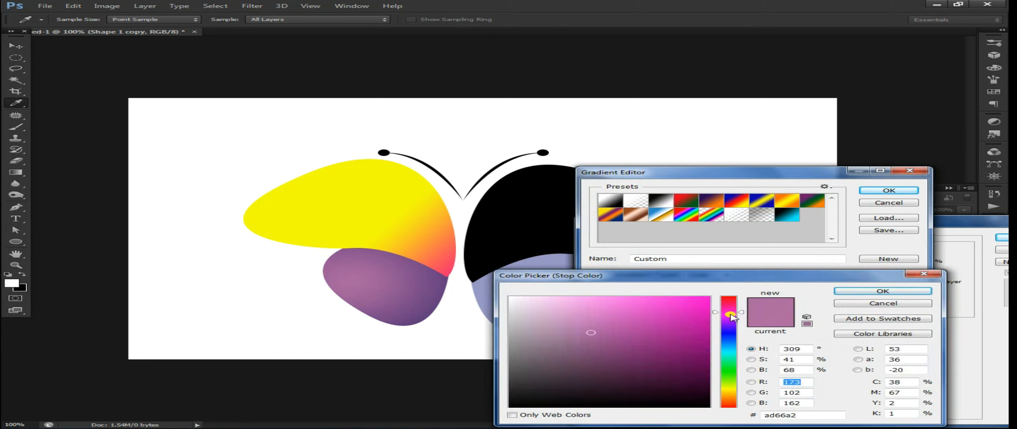
{"action": "left_click", "coordinate": [594, 292]}
{"action": "left_click", "coordinate": [914, 291]}
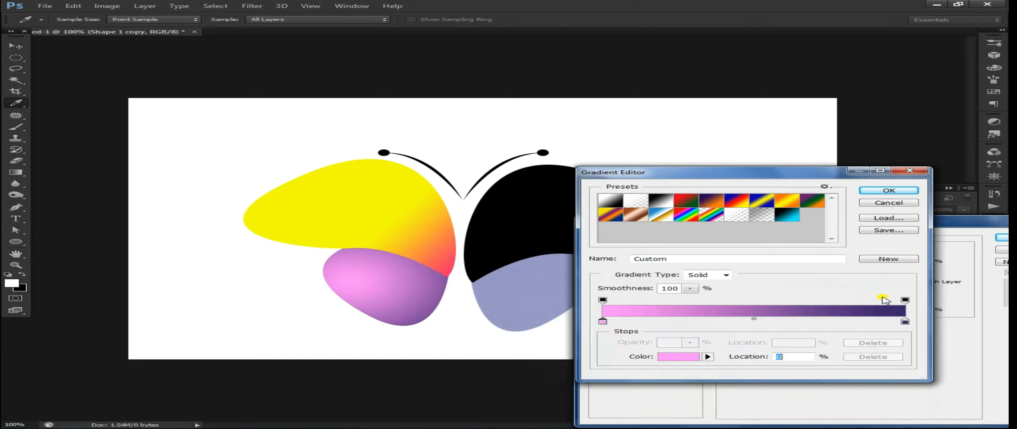
Step: Change the end stop of the lower-left wing's gradient to dark crimson (7a003c) and accept the gradient
{"action": "double_click", "coordinate": [905, 321]}
{"action": "left_click", "coordinate": [728, 306]}
{"action": "left_click", "coordinate": [628, 296]}
{"action": "mouse_move", "coordinate": [671, 302]}
{"action": "left_mouse_down"}
{"action": "mouse_move", "coordinate": [707, 348]}
{"action": "mouse_move", "coordinate": [698, 354]}
{"action": "left_mouse_up"}
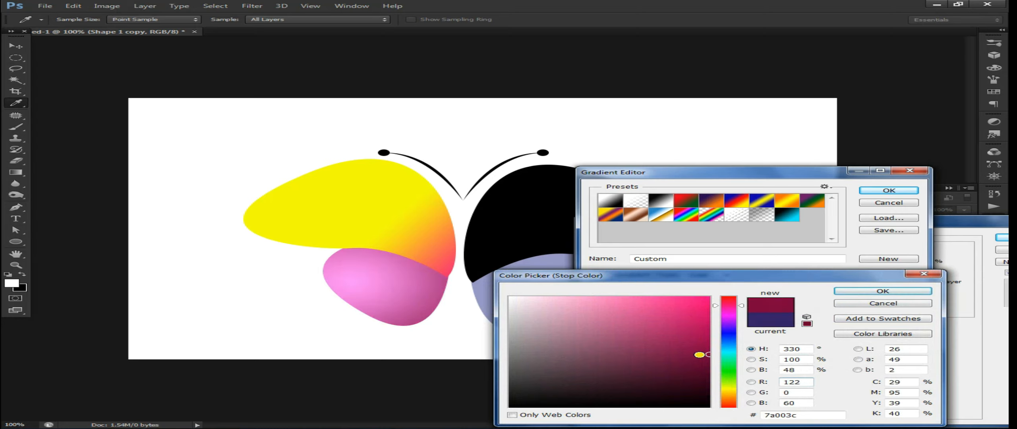
{"action": "left_click", "coordinate": [868, 291]}
{"action": "left_click", "coordinate": [887, 191]}
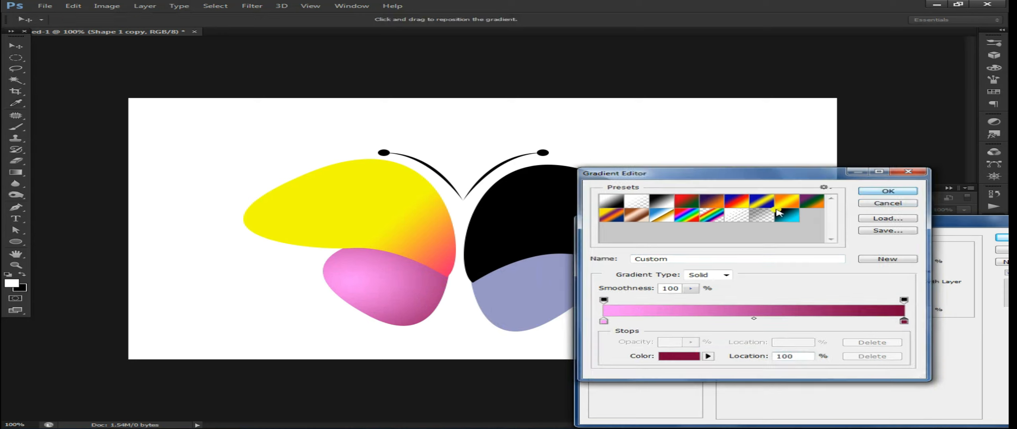
Step: Move the radial gradient's centre toward the lower-left wing's outer side, reduce its scale and apply the layer style
{"action": "left_click_drag", "start_coordinate": [387, 285], "coordinate": [362, 295]}
{"action": "left_click_drag", "start_coordinate": [868, 314], "coordinate": [853, 314]}
{"action": "left_click_drag", "start_coordinate": [356, 272], "coordinate": [376, 286]}
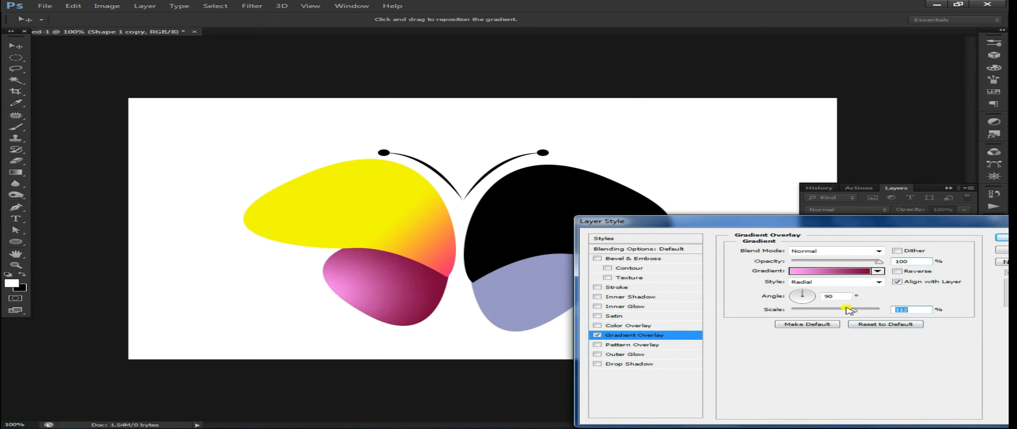
{"action": "left_click_drag", "start_coordinate": [847, 309], "coordinate": [838, 311]}
{"action": "key", "text": "Return"}
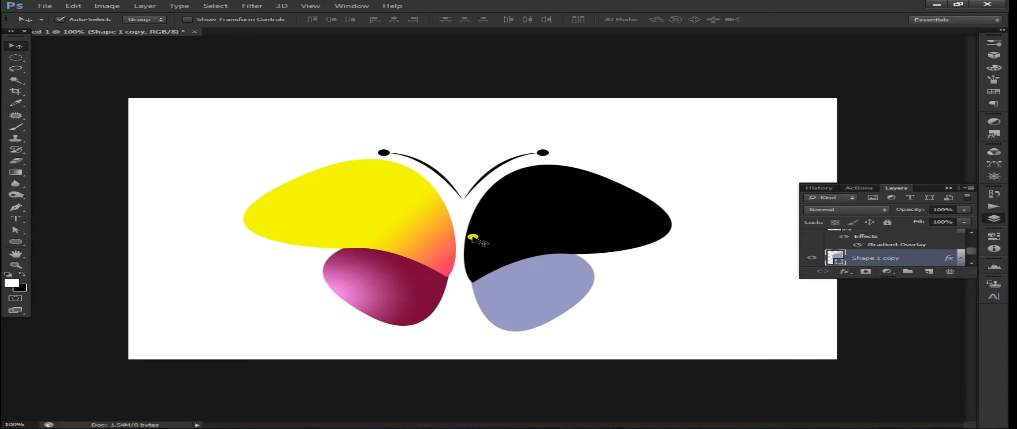
Step: Add a Gradient Overlay to the black upper-right wing and set its style to Linear
{"action": "left_click", "coordinate": [615, 211]}
{"action": "left_click", "coordinate": [844, 271]}
{"action": "left_click", "coordinate": [871, 351]}
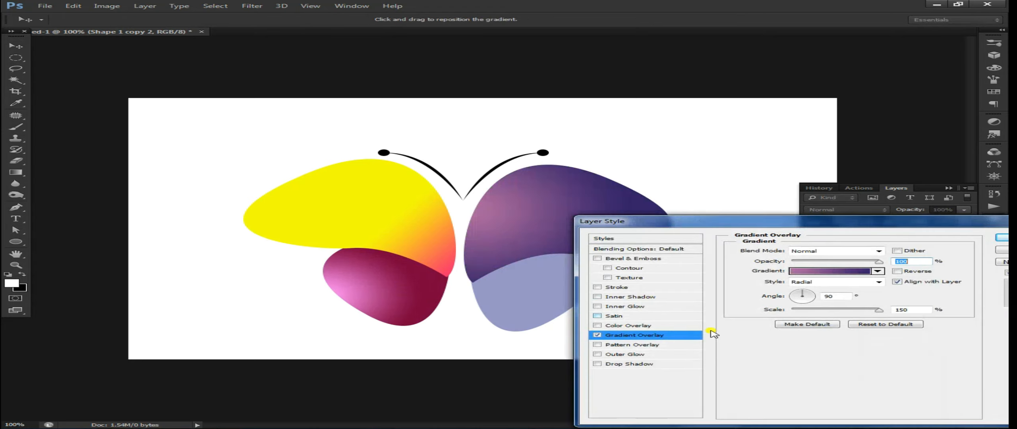
{"action": "left_click_drag", "start_coordinate": [813, 222], "coordinate": [731, 247]}
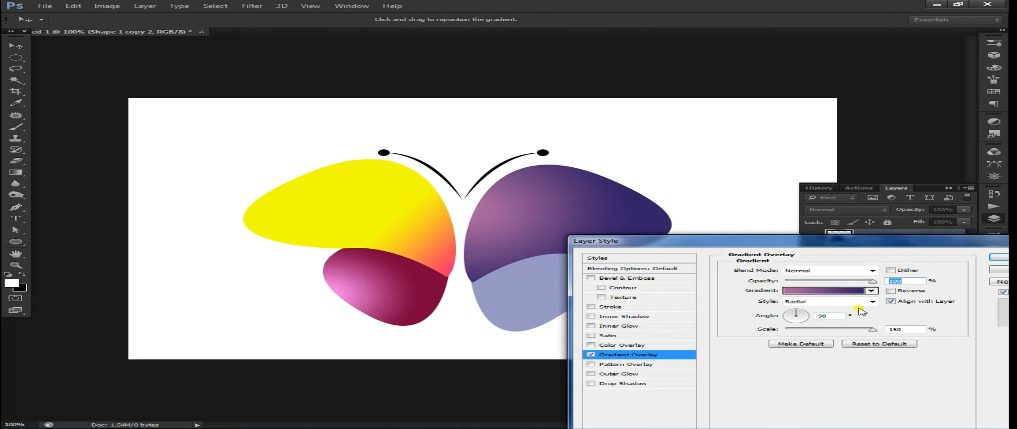
{"action": "left_click", "coordinate": [836, 302]}
{"action": "left_click", "coordinate": [822, 310]}
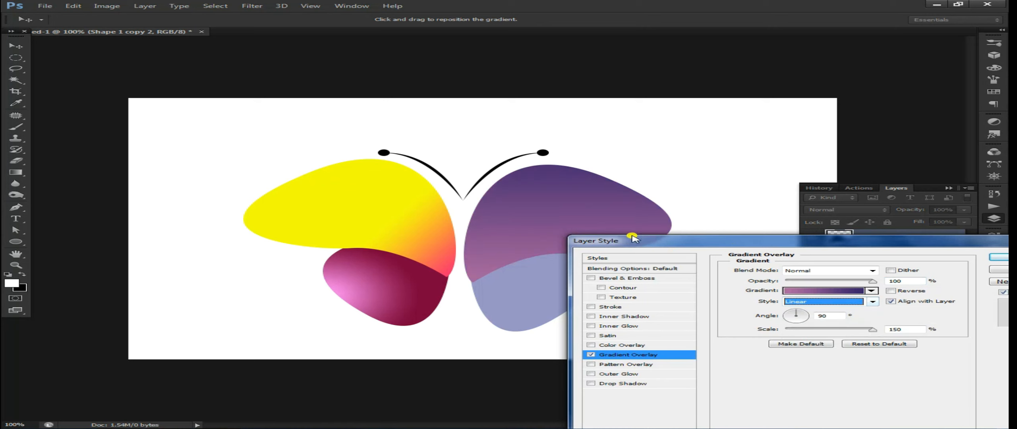
Step: Load the Black, White preset for the upper-right wing's gradient, move its white stop inward and add a new end stop
{"action": "left_click", "coordinate": [847, 296]}
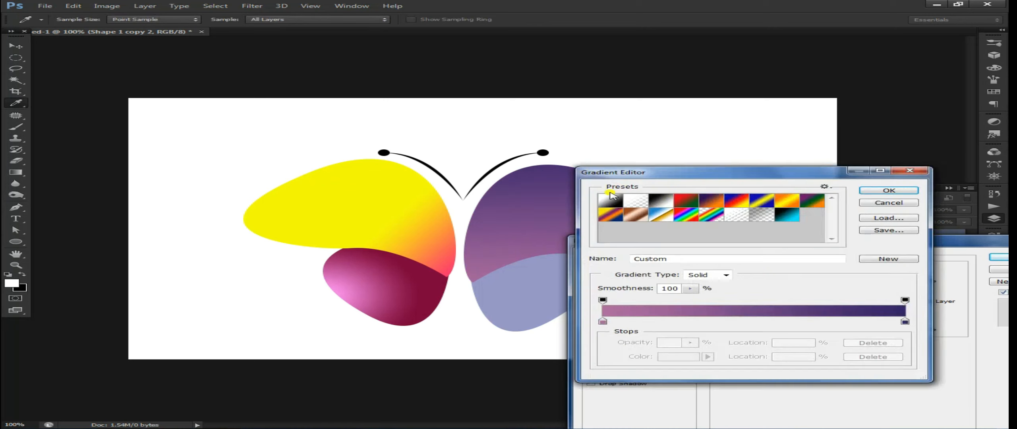
{"action": "left_click", "coordinate": [614, 194]}
{"action": "left_click_drag", "start_coordinate": [722, 169], "coordinate": [524, 272]}
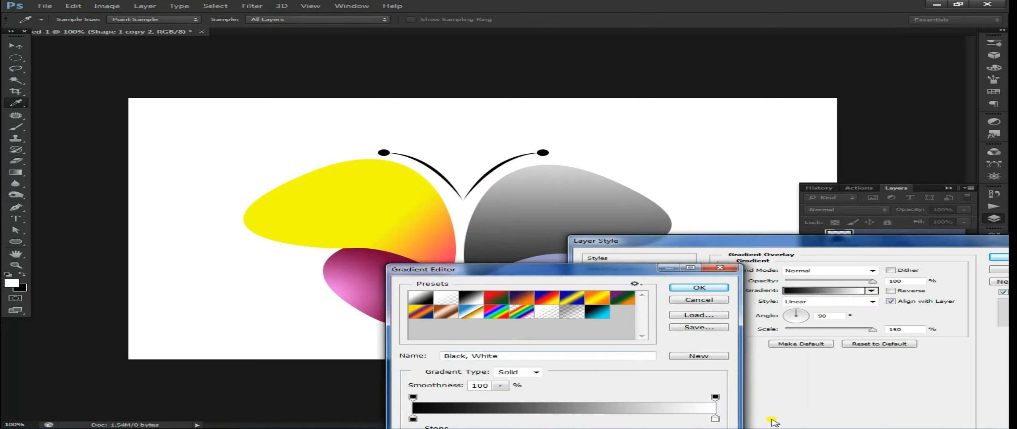
{"action": "left_click_drag", "start_coordinate": [714, 419], "coordinate": [592, 419]}
{"action": "left_click", "coordinate": [719, 418]}
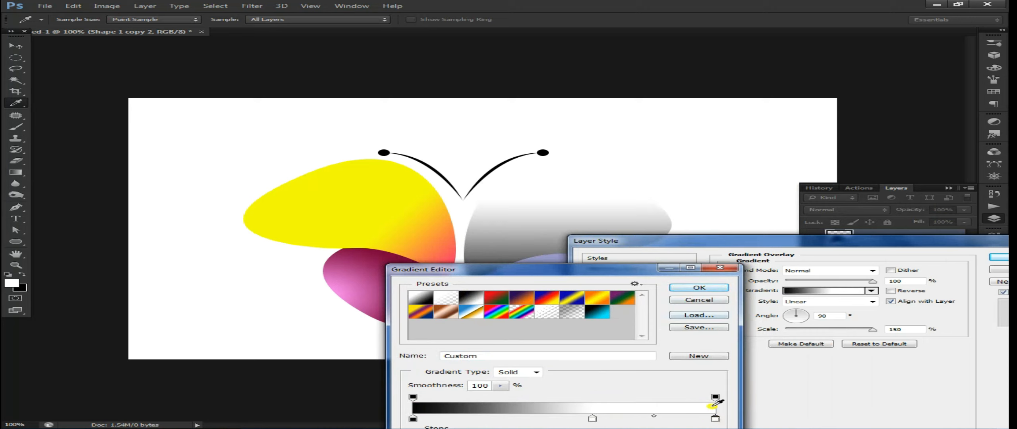
Step: Set the end stop of the upper-right wing's gradient to bright cyan-blue (00d2ff)
{"action": "double_click", "coordinate": [715, 419]}
{"action": "left_click", "coordinate": [729, 348]}
{"action": "left_click", "coordinate": [708, 297]}
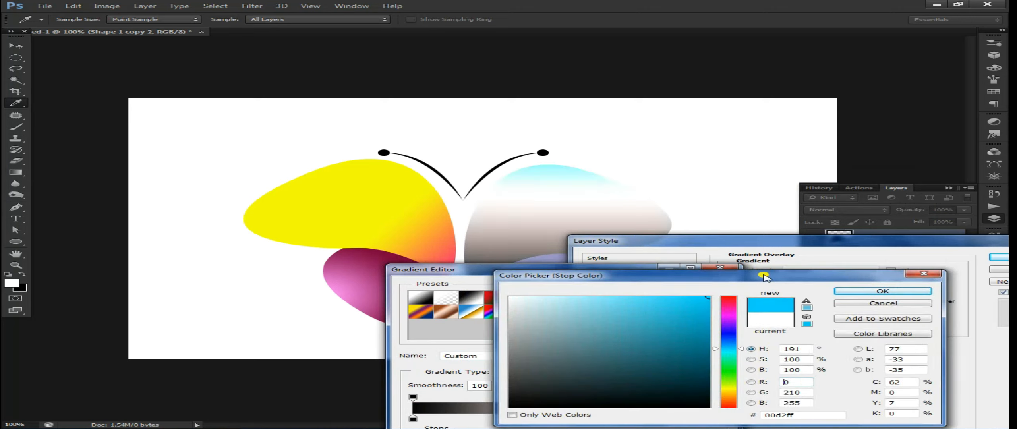
{"action": "left_click", "coordinate": [876, 293]}
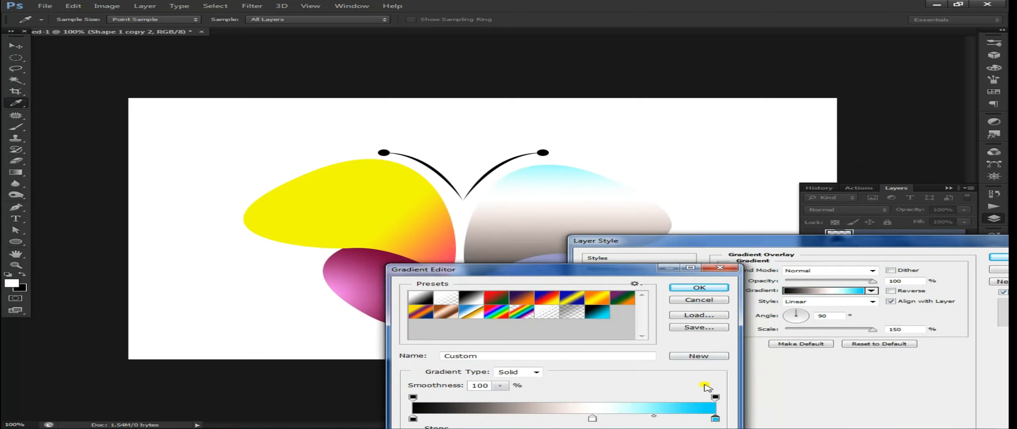
Step: Change the gradient's white middle stop to blue (0060ff)
{"action": "double_click", "coordinate": [592, 417]}
{"action": "left_click", "coordinate": [729, 341]}
{"action": "left_click", "coordinate": [709, 297]}
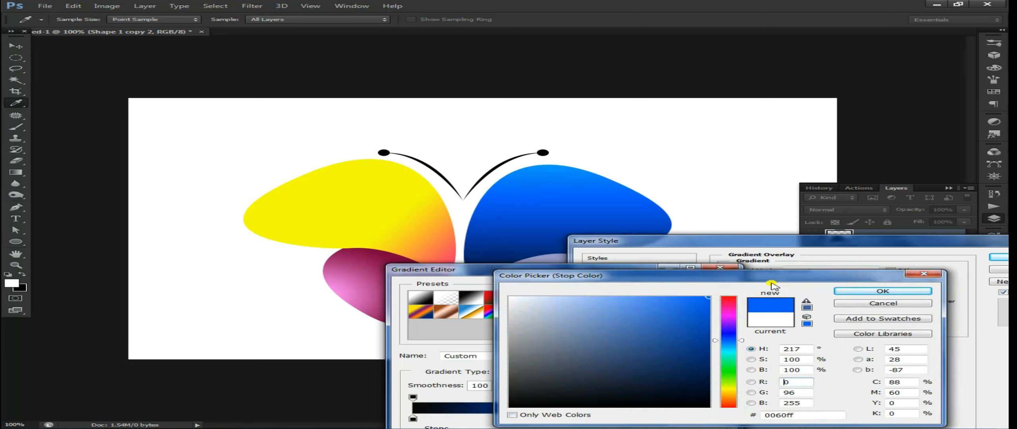
{"action": "left_click", "coordinate": [851, 292]}
Step: Change the gradient's black start stop to dark navy (000a46) and accept the gradient
{"action": "double_click", "coordinate": [413, 418]}
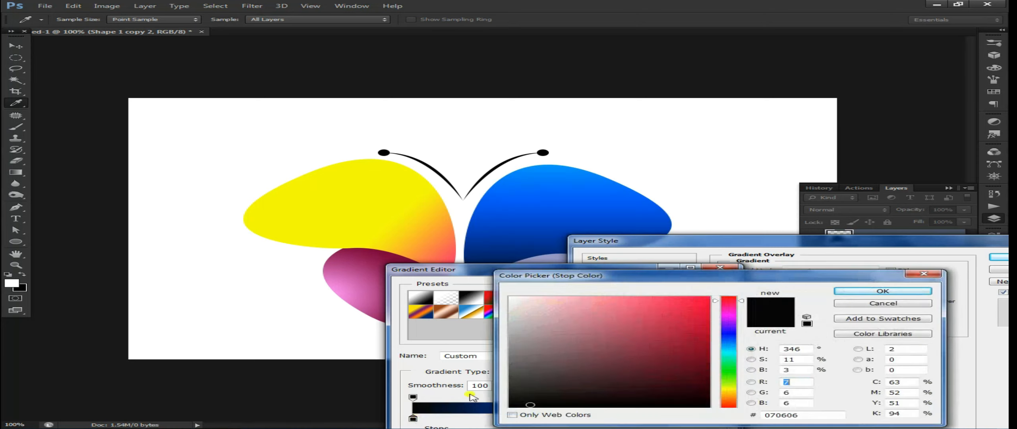
{"action": "left_click", "coordinate": [729, 335]}
{"action": "left_click", "coordinate": [708, 376]}
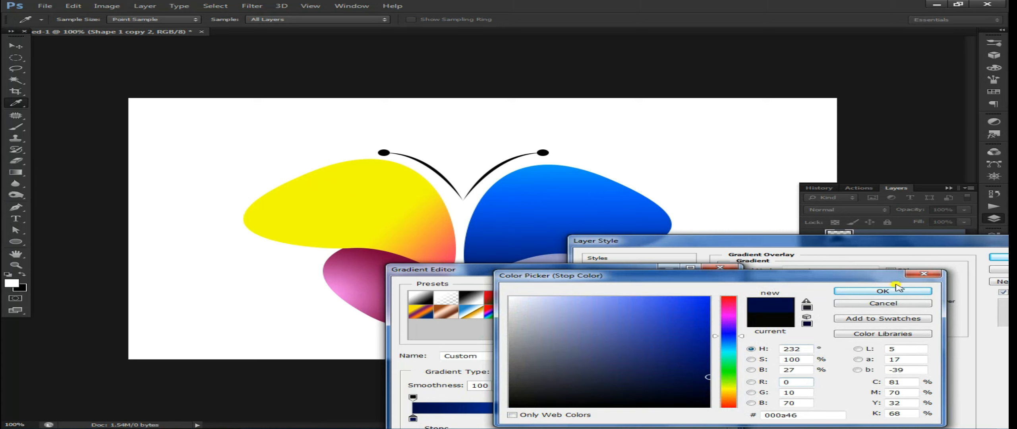
{"action": "left_click", "coordinate": [835, 292]}
{"action": "left_click", "coordinate": [698, 287]}
Step: Turn the linear gradient to a diagonal angle, shift it toward the upper-right wing's inner edge and apply the layer style
{"action": "left_click_drag", "start_coordinate": [796, 312], "coordinate": [798, 314]}
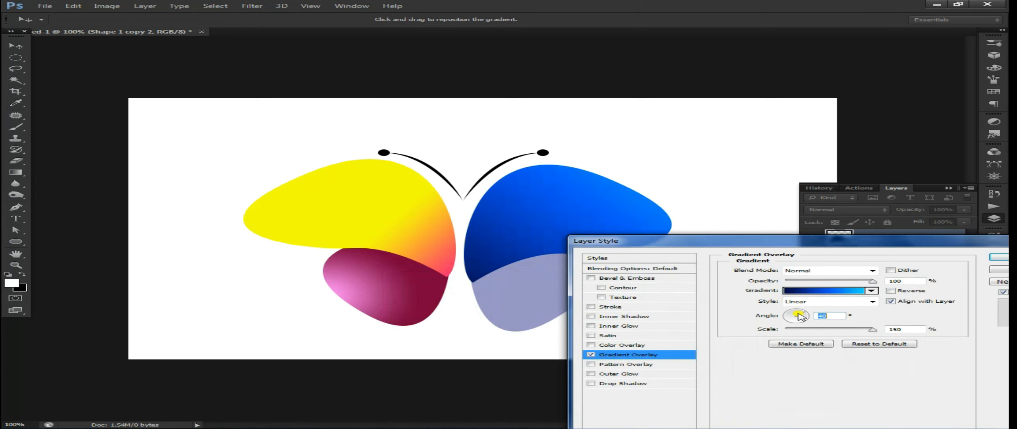
{"action": "left_click_drag", "start_coordinate": [539, 230], "coordinate": [485, 246]}
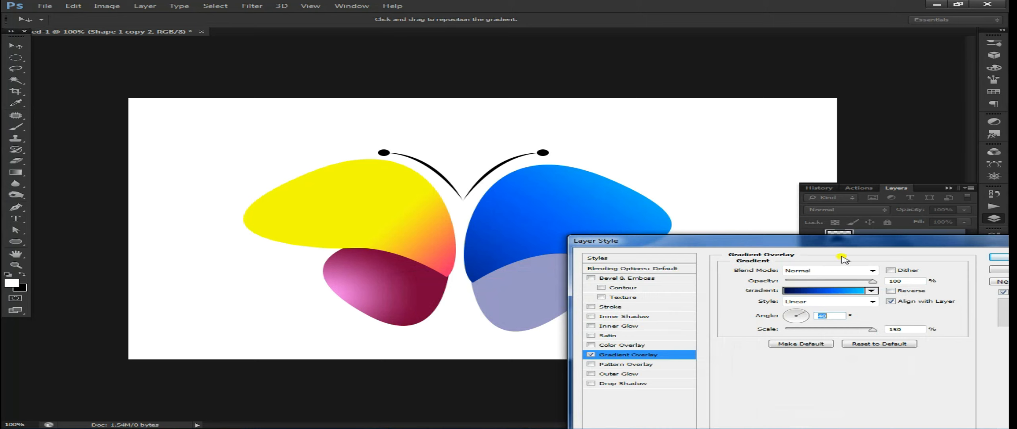
{"action": "left_click", "coordinate": [998, 259]}
Step: Add a Gradient Overlay in Radial style to the lower-right wing
{"action": "left_click", "coordinate": [968, 238]}
{"action": "left_click", "coordinate": [506, 307]}
{"action": "left_click", "coordinate": [844, 271]}
{"action": "left_click", "coordinate": [895, 352]}
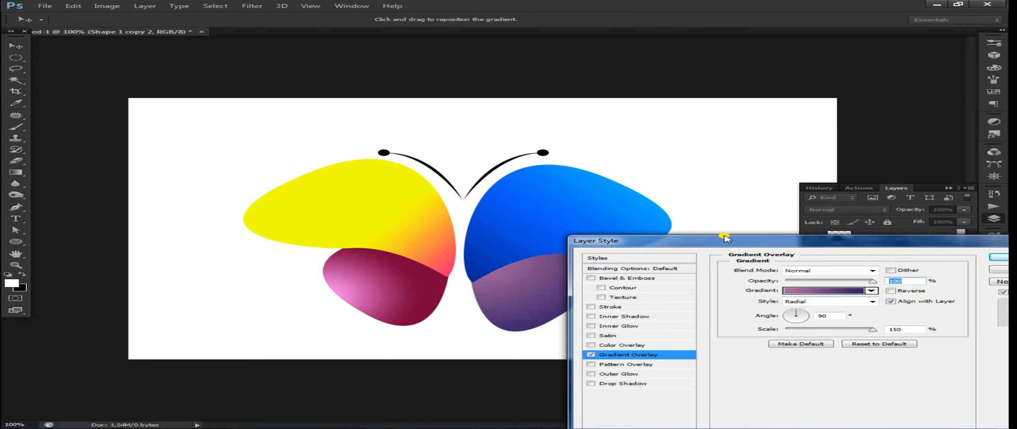
{"action": "left_click_drag", "start_coordinate": [724, 239], "coordinate": [773, 241]}
Step: Reposition the radial gradient within the lower-right wing and reduce its scale
{"action": "left_click_drag", "start_coordinate": [506, 275], "coordinate": [506, 292]}
{"action": "left_click_drag", "start_coordinate": [854, 332], "coordinate": [876, 333]}
{"action": "left_click_drag", "start_coordinate": [550, 302], "coordinate": [600, 306]}
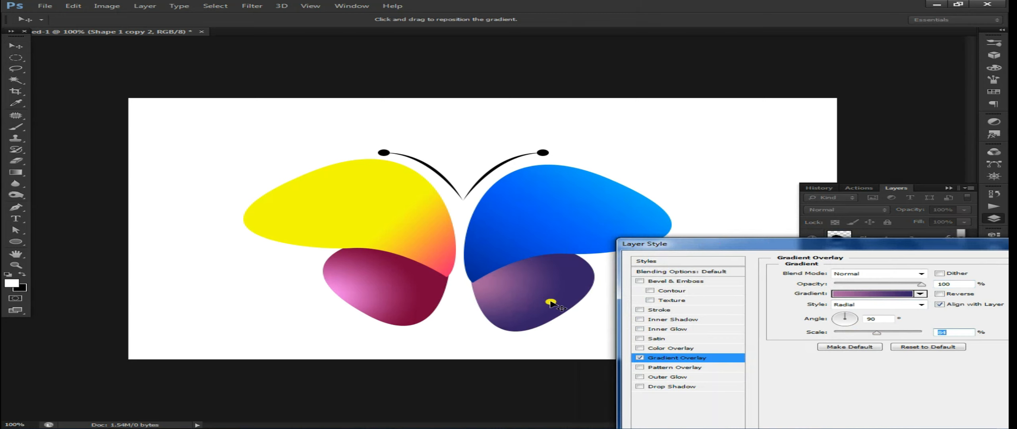
Step: Change the start stop of the lower-right wing's gradient to deep violet with hue 267, saturation 100% and brightness 54%
{"action": "left_click", "coordinate": [849, 293]}
{"action": "left_click_drag", "start_coordinate": [597, 271], "coordinate": [766, 230]}
{"action": "double_click", "coordinate": [579, 375]}
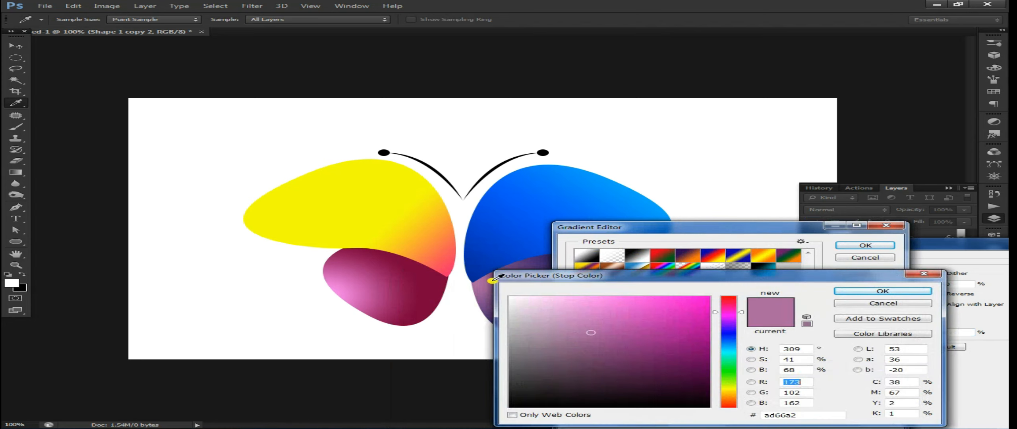
{"action": "left_click_drag", "start_coordinate": [720, 329], "coordinate": [738, 325]}
{"action": "left_click_drag", "start_coordinate": [729, 281], "coordinate": [654, 311]}
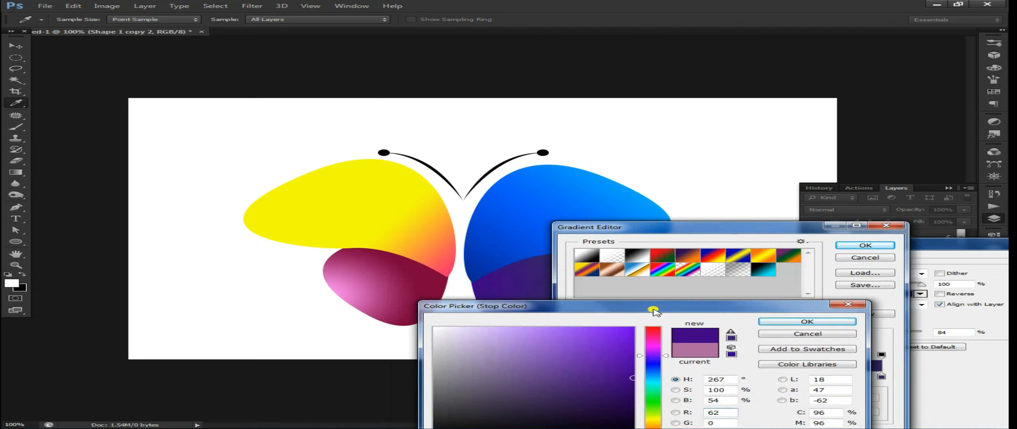
{"action": "left_click", "coordinate": [793, 322]}
Step: Change the gradient's end stop to reddish purple with hue 294, saturation 95% and brightness 47%, and accept the gradient
{"action": "double_click", "coordinate": [880, 377]}
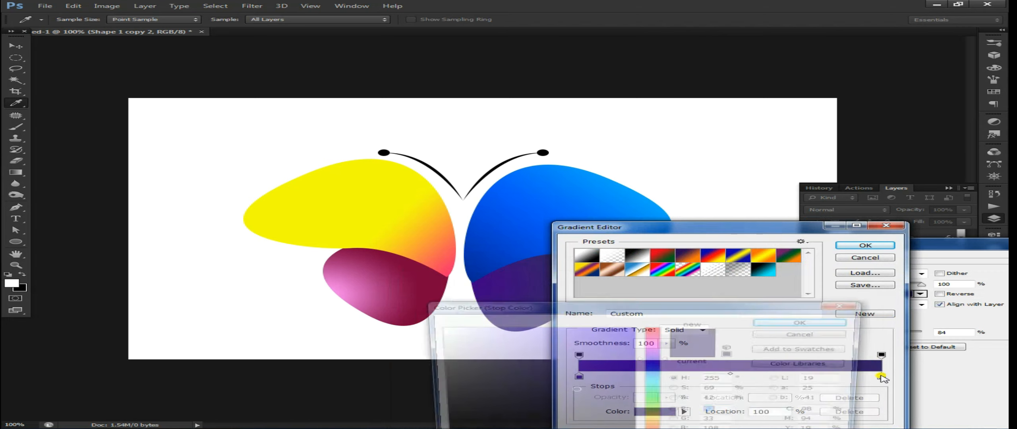
{"action": "left_click", "coordinate": [655, 347]}
{"action": "left_click_drag", "start_coordinate": [545, 334], "coordinate": [621, 386]}
{"action": "left_click", "coordinate": [623, 386]}
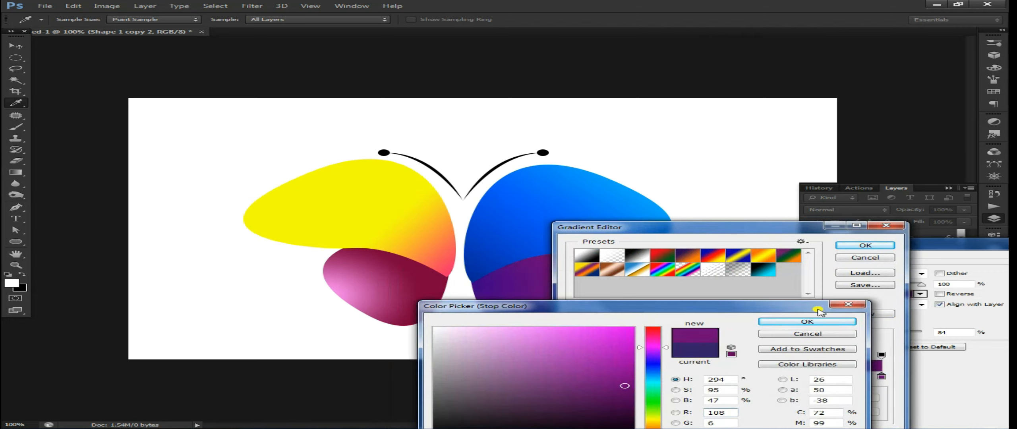
{"action": "left_click", "coordinate": [810, 319]}
{"action": "left_click", "coordinate": [810, 321]}
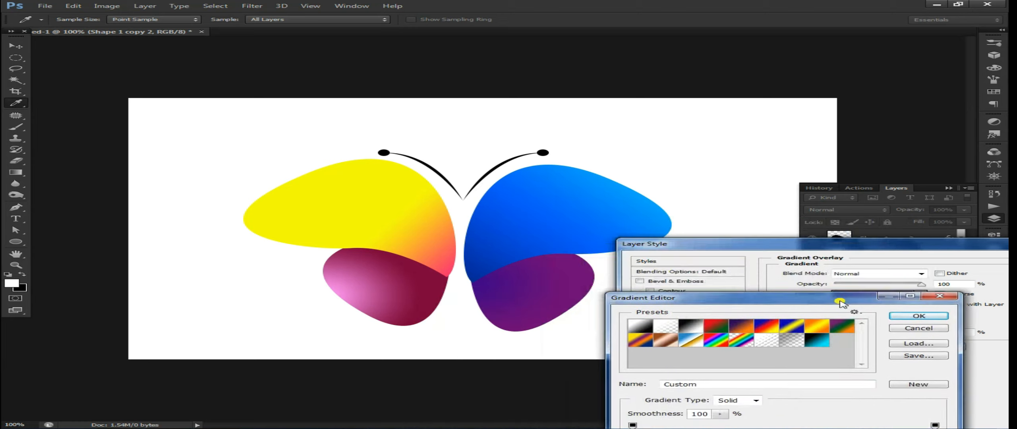
{"action": "left_click", "coordinate": [934, 273]}
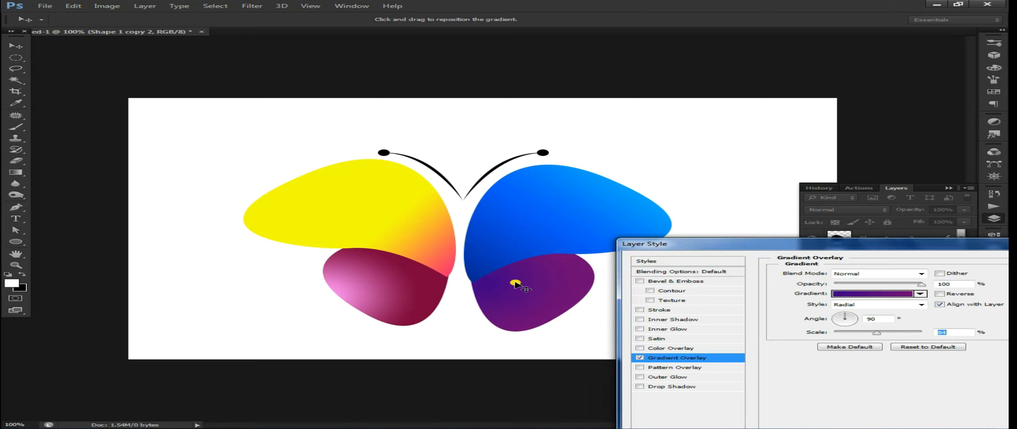
Step: Adjust the radial gradient's scale and apply the layer style to the lower-right wing
{"action": "left_click", "coordinate": [907, 332]}
{"action": "left_click_drag", "start_coordinate": [835, 243], "coordinate": [665, 244]}
{"action": "left_click", "coordinate": [949, 267]}
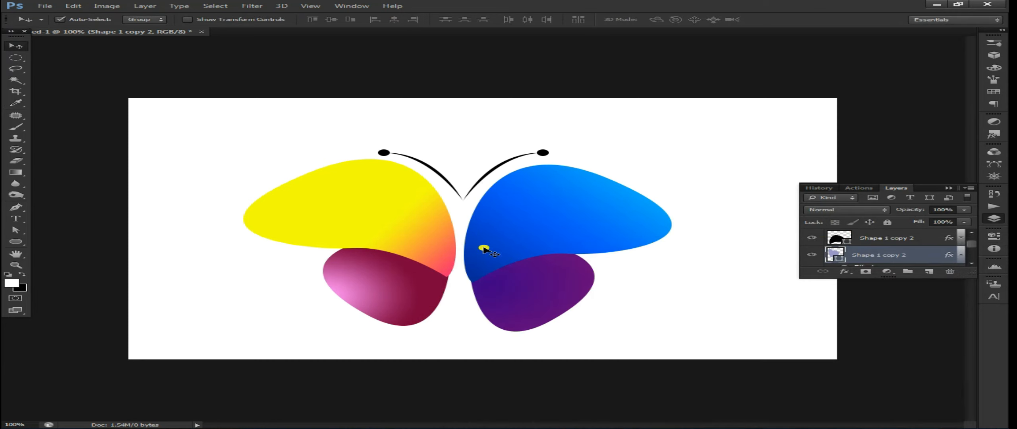
Step: Add a new layer above the Shape 2 copy antenna layer
{"action": "scroll", "coordinate": [879, 253], "scroll_direction": "up", "scroll_amount": 3}
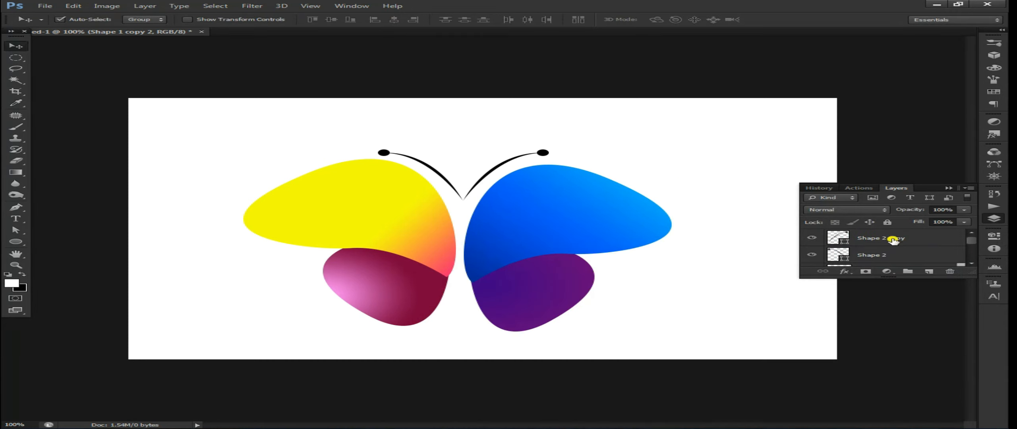
{"action": "left_click", "coordinate": [893, 240]}
{"action": "left_click", "coordinate": [929, 271]}
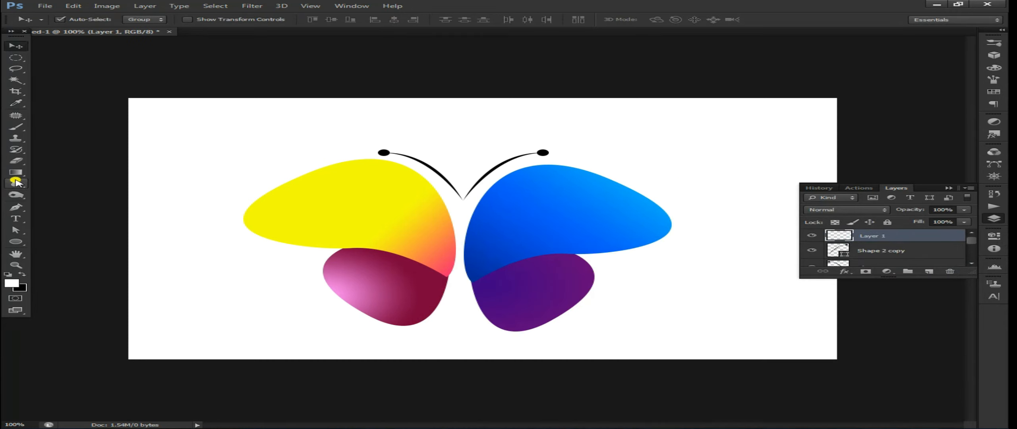
Step: Paint a white highlight on the yellow wing with a soft 100 px brush at 0% hardness
{"action": "left_click", "coordinate": [23, 128]}
{"action": "right_click", "coordinate": [451, 215]}
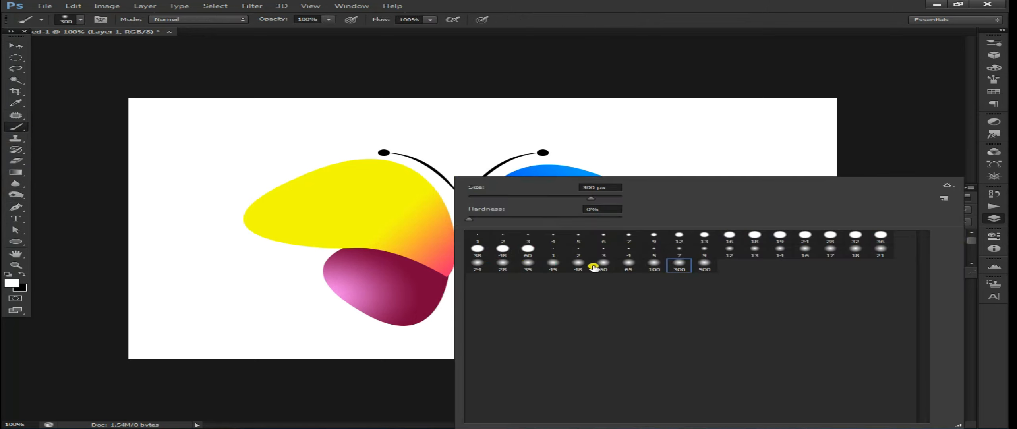
{"action": "left_click", "coordinate": [654, 263]}
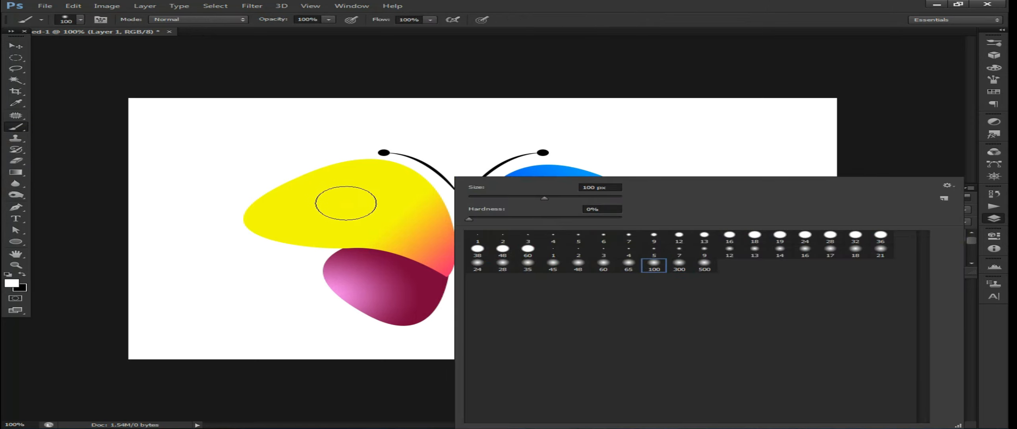
{"action": "left_click", "coordinate": [342, 197]}
Step: Place white highlights near the outer ends of the yellow and blue wings, reshaping the blue wing's with Free Transform
{"action": "left_click", "coordinate": [16, 46]}
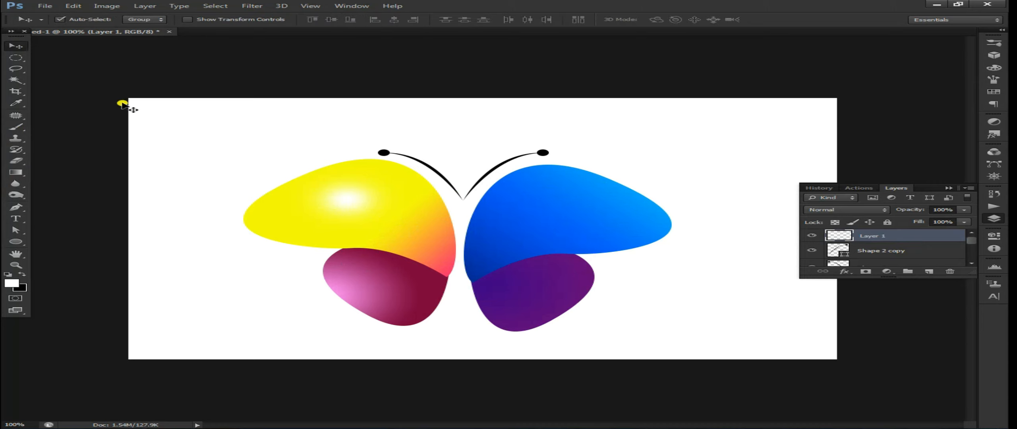
{"action": "left_click_drag", "start_coordinate": [356, 218], "coordinate": [606, 201]}
{"action": "key", "text": "ctrl+t"}
{"action": "left_click_drag", "start_coordinate": [656, 234], "coordinate": [696, 253]}
{"action": "left_click_drag", "start_coordinate": [650, 235], "coordinate": [677, 232]}
{"action": "key", "text": "Return"}
Step: Apply a white Color Overlay to the butterfly's antennae
{"action": "left_click", "coordinate": [527, 160]}
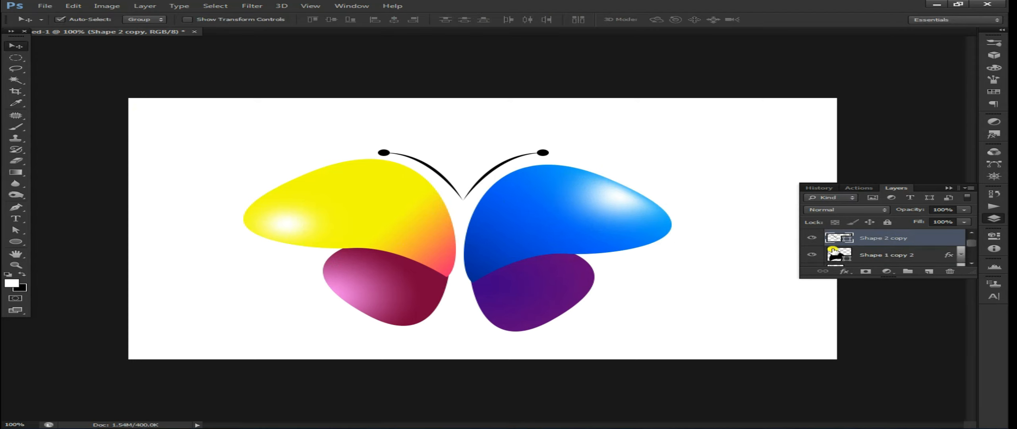
{"action": "left_click", "coordinate": [834, 271]}
{"action": "left_click", "coordinate": [948, 336]}
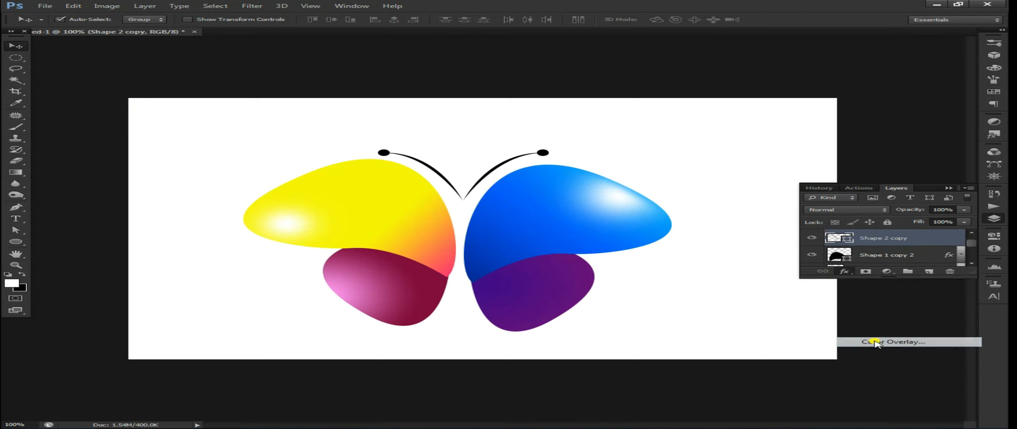
{"action": "left_click", "coordinate": [772, 279]}
{"action": "left_click_drag", "start_coordinate": [564, 334], "coordinate": [358, 303]}
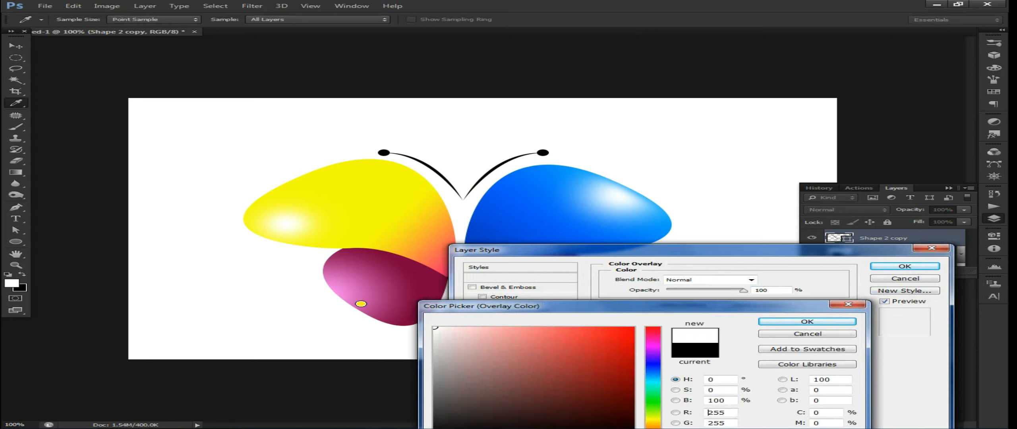
{"action": "key", "text": "Return"}
{"action": "key", "text": "Return"}
Step: Add a new layer beneath the wing shape layers
{"action": "scroll", "coordinate": [909, 259], "scroll_direction": "down", "scroll_amount": 5}
{"action": "left_click", "coordinate": [864, 259]}
{"action": "left_click", "coordinate": [930, 273]}
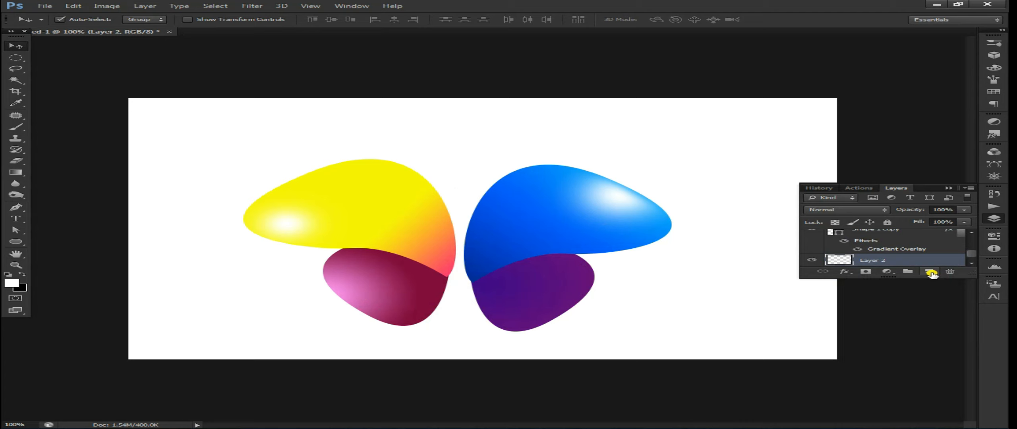
Step: Fill the new layer with black and give it a Radial Gradient Overlay based on the Black, White preset
{"action": "key", "text": "ctrl+BackSpace"}
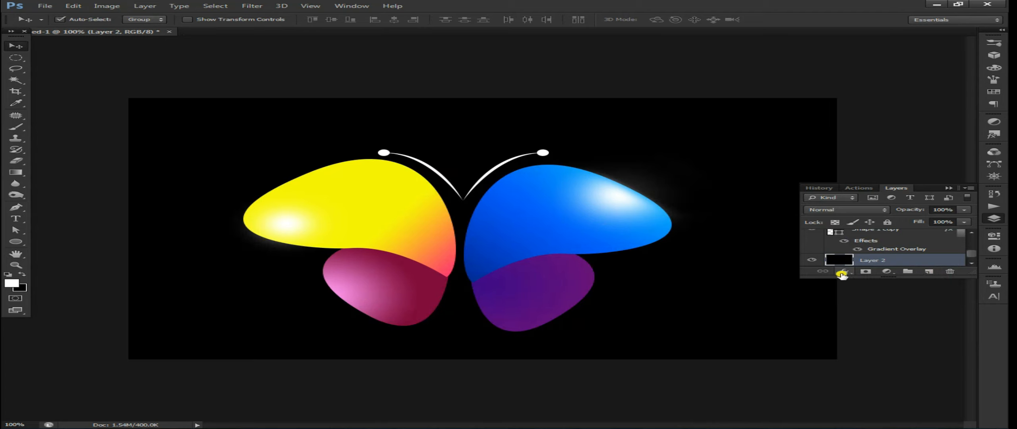
{"action": "left_click", "coordinate": [845, 273]}
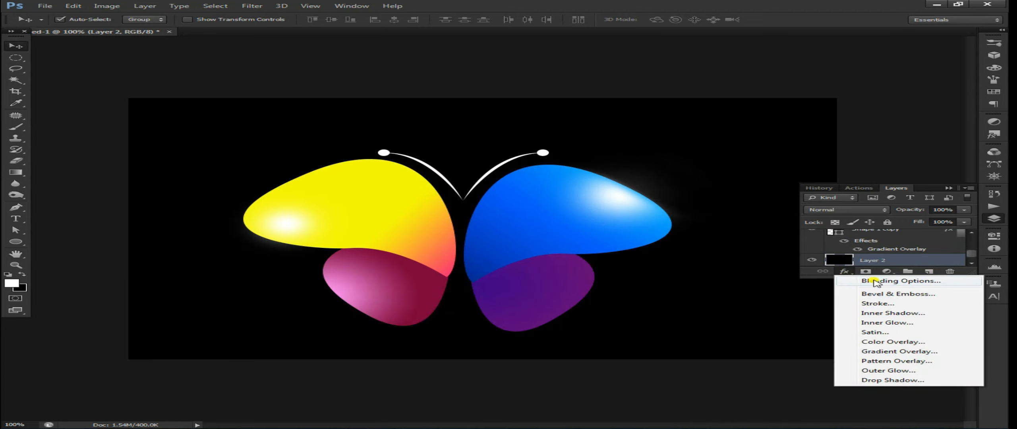
{"action": "left_click", "coordinate": [909, 351]}
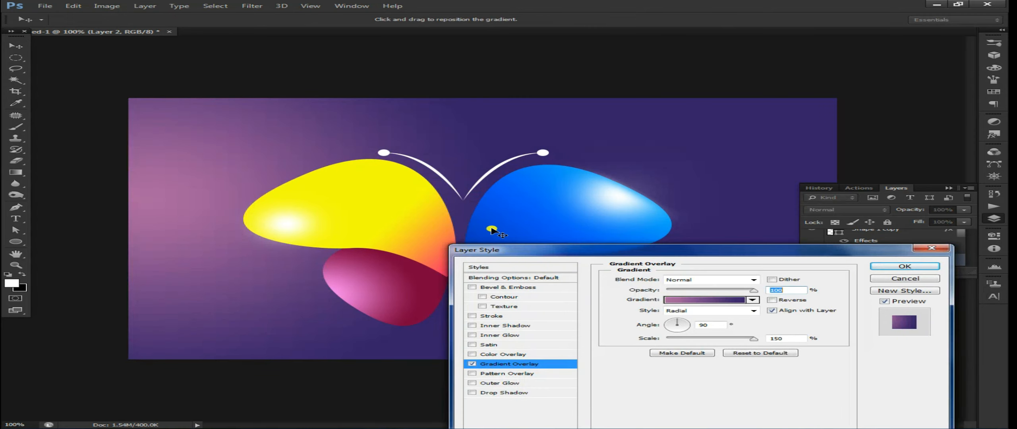
{"action": "left_click", "coordinate": [713, 310]}
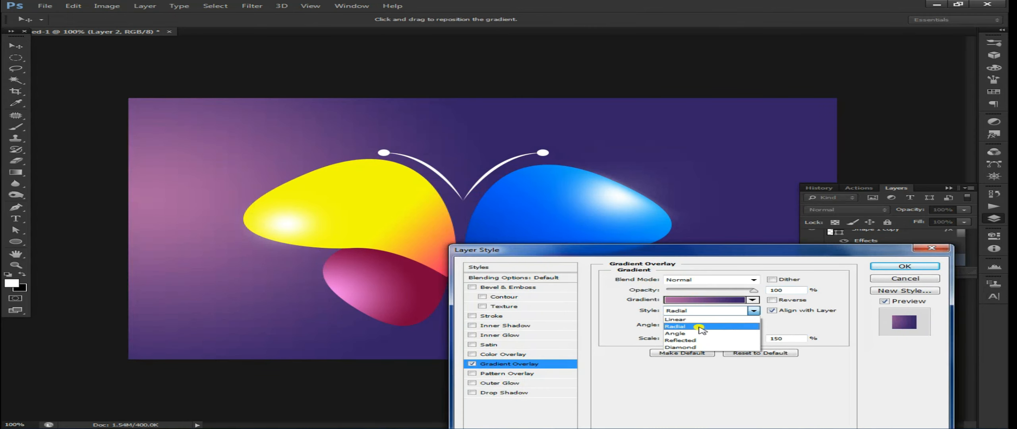
{"action": "left_click", "coordinate": [704, 327]}
{"action": "left_click", "coordinate": [705, 299]}
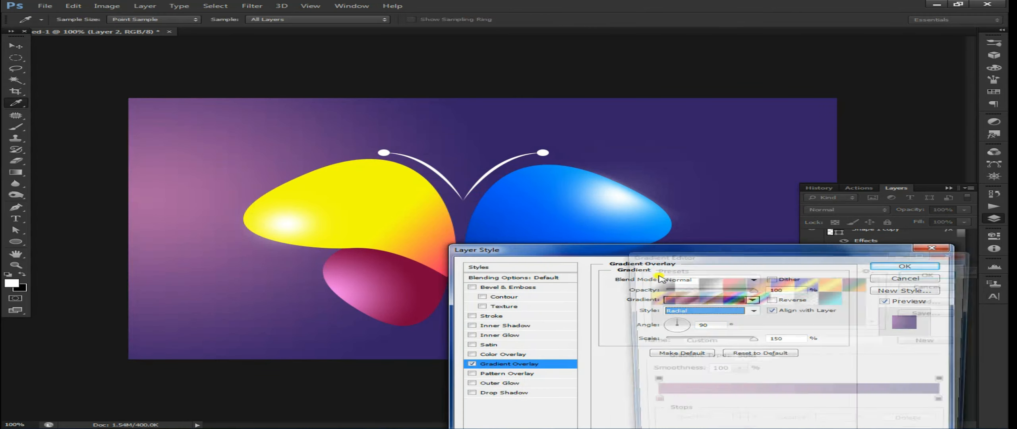
{"action": "left_click", "coordinate": [654, 283]}
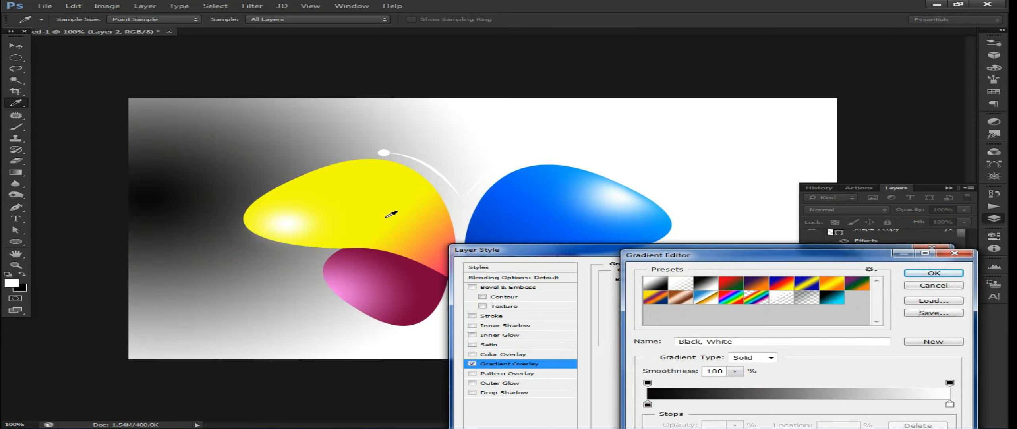
Step: Set the overlay gradient's end stop to black and its start stop to very dark grey, and apply the layer style
{"action": "double_click", "coordinate": [948, 404]}
{"action": "left_click", "coordinate": [615, 427]}
{"action": "key", "text": "Return"}
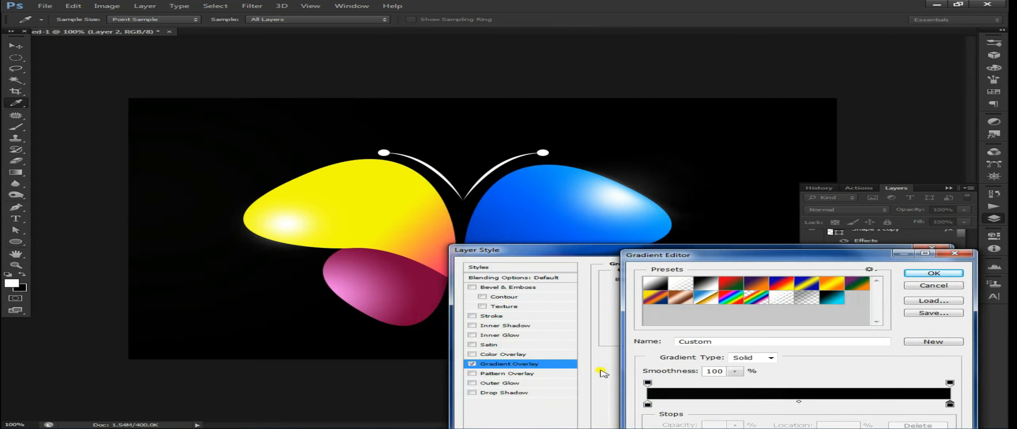
{"action": "double_click", "coordinate": [648, 404]}
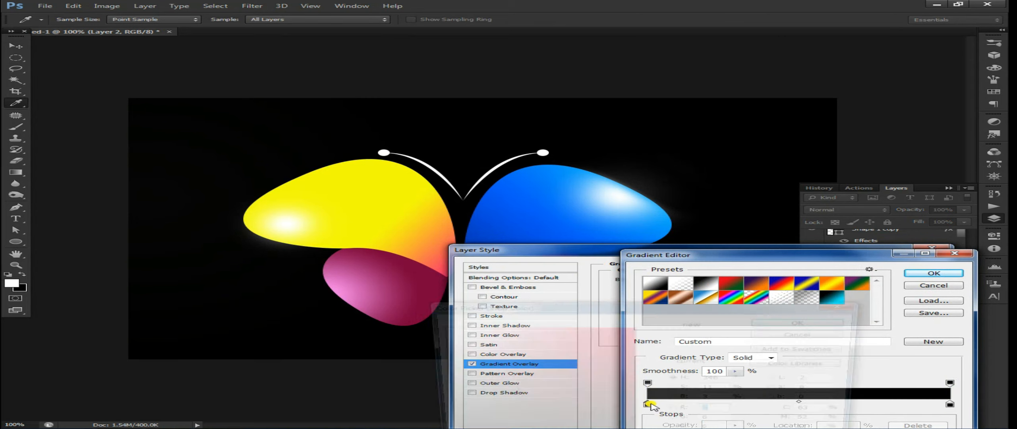
{"action": "left_click_drag", "start_coordinate": [492, 350], "coordinate": [433, 387]}
{"action": "left_click_drag", "start_coordinate": [541, 307], "coordinate": [520, 337]}
{"action": "left_click_drag", "start_coordinate": [584, 328], "coordinate": [539, 354]}
{"action": "key", "text": "Return"}
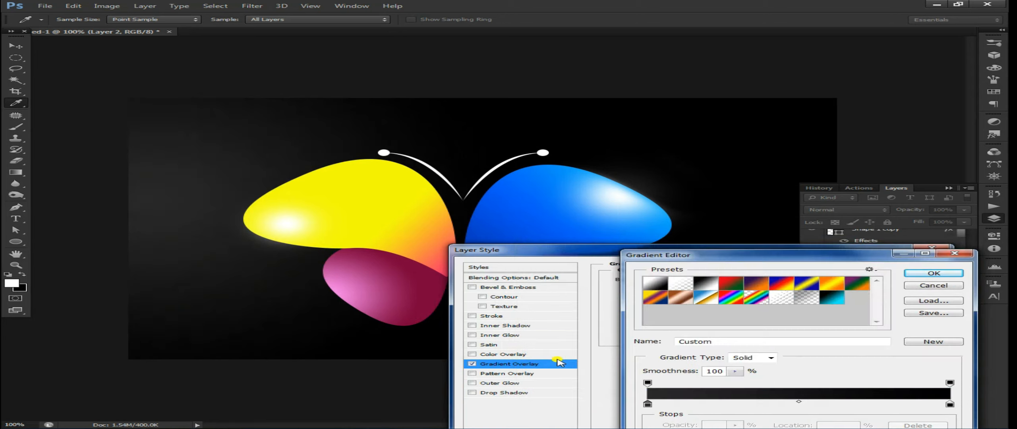
{"action": "key", "text": "Return"}
{"action": "key", "text": "Return"}
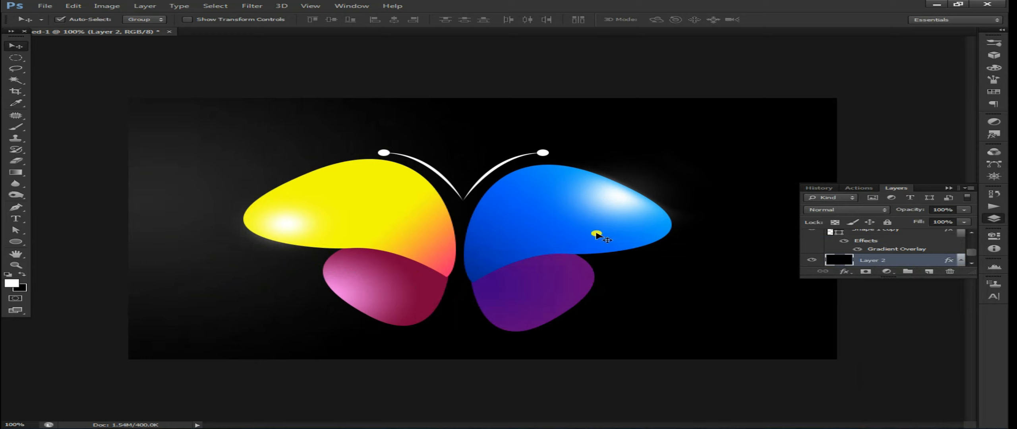
Step: Collapse the dark gradient layer's effects and lock that layer
{"action": "scroll", "coordinate": [912, 251], "scroll_direction": "down", "scroll_amount": 1}
{"action": "scroll", "coordinate": [948, 257], "scroll_direction": "down", "scroll_amount": 1}
{"action": "left_click", "coordinate": [961, 235]}
{"action": "left_click", "coordinate": [879, 220]}
{"action": "left_click", "coordinate": [767, 252]}
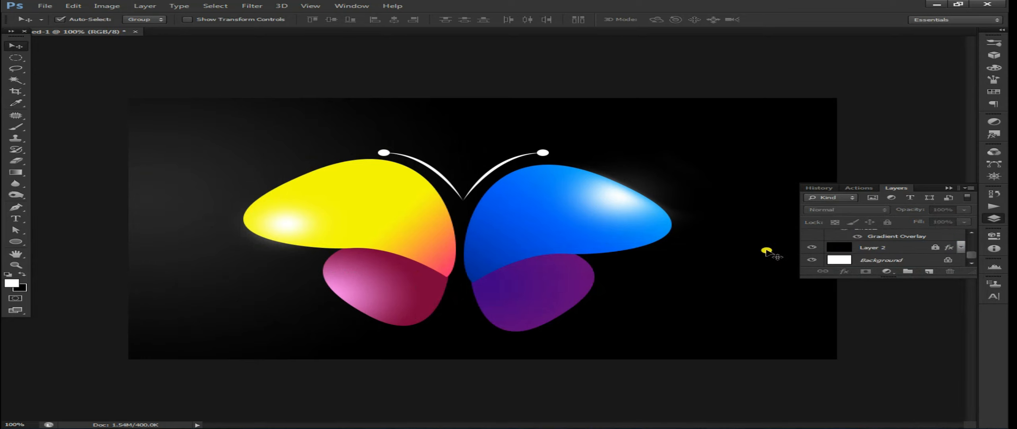
Step: Select all the butterfly's parts, merge them into a single layer and move it toward the canvas's right side
{"action": "left_click_drag", "start_coordinate": [275, 136], "coordinate": [661, 271]}
{"action": "left_click_drag", "start_coordinate": [550, 226], "coordinate": [603, 206]}
{"action": "key", "text": "ctrl+e"}
{"action": "key", "text": "ctrl+t"}
{"action": "left_click_drag", "start_coordinate": [780, 312], "coordinate": [669, 269]}
{"action": "left_click_drag", "start_coordinate": [591, 244], "coordinate": [647, 238]}
{"action": "key", "text": "Return"}
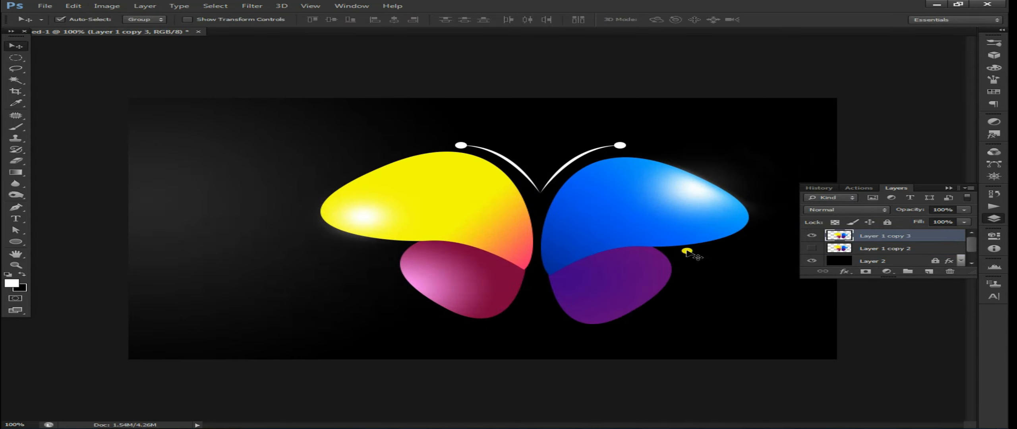
Step: Scale the merged butterfly down to about 73.7% with Free Transform
{"action": "key", "text": "ctrl+t"}
{"action": "left_click_drag", "start_coordinate": [799, 324], "coordinate": [732, 299]}
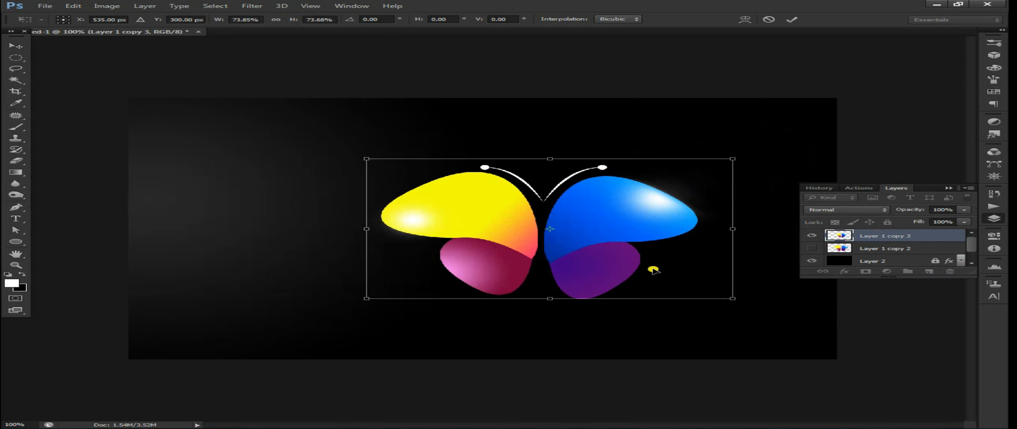
{"action": "key", "text": "Return"}
Step: Show the hidden butterfly layer, move it to the canvas's left side and enlarge it with Free Transform
{"action": "left_click", "coordinate": [881, 248]}
{"action": "left_click", "coordinate": [812, 248]}
{"action": "left_click_drag", "start_coordinate": [616, 283], "coordinate": [395, 254]}
{"action": "key", "text": "ctrl+t"}
{"action": "left_click_drag", "start_coordinate": [590, 300], "coordinate": [551, 322]}
{"action": "key", "text": "Return"}
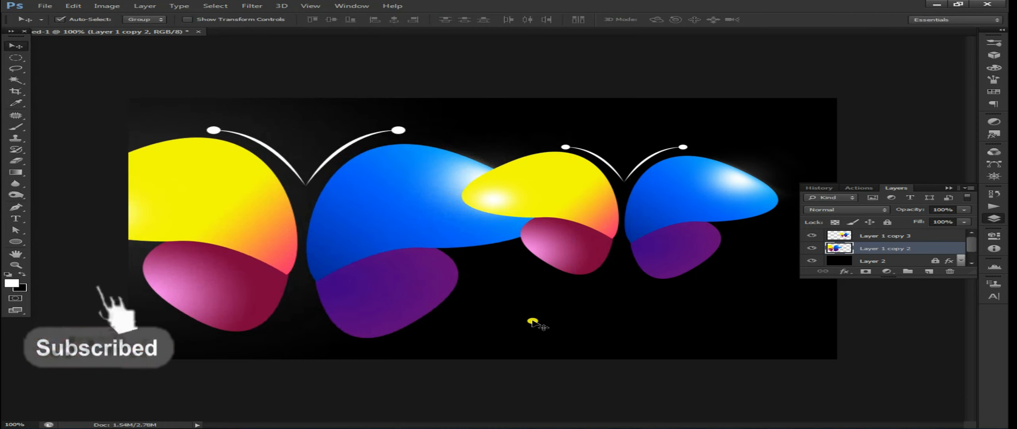
Step: Fade the large butterfly to 12% Fill and about 47% Opacity, and enlarge it further with Free Transform
{"action": "left_click", "coordinate": [964, 222]}
{"action": "left_click_drag", "start_coordinate": [963, 231], "coordinate": [890, 234]}
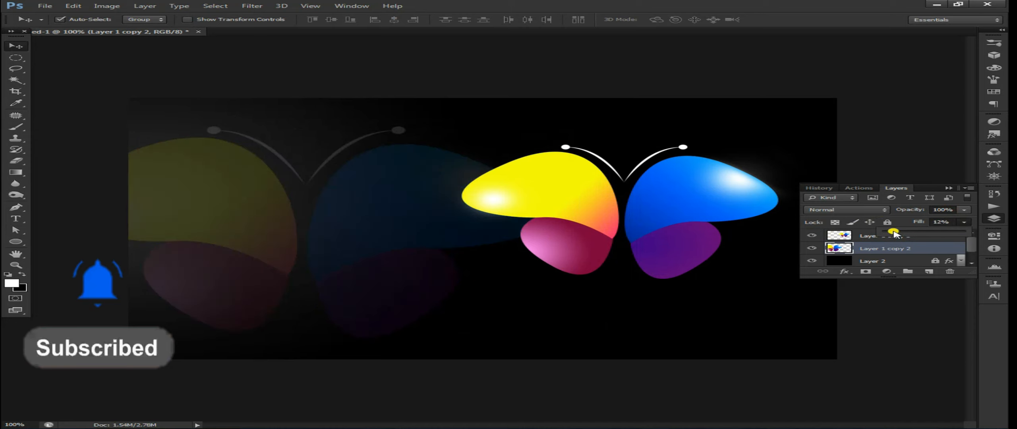
{"action": "key", "text": "ctrl+t"}
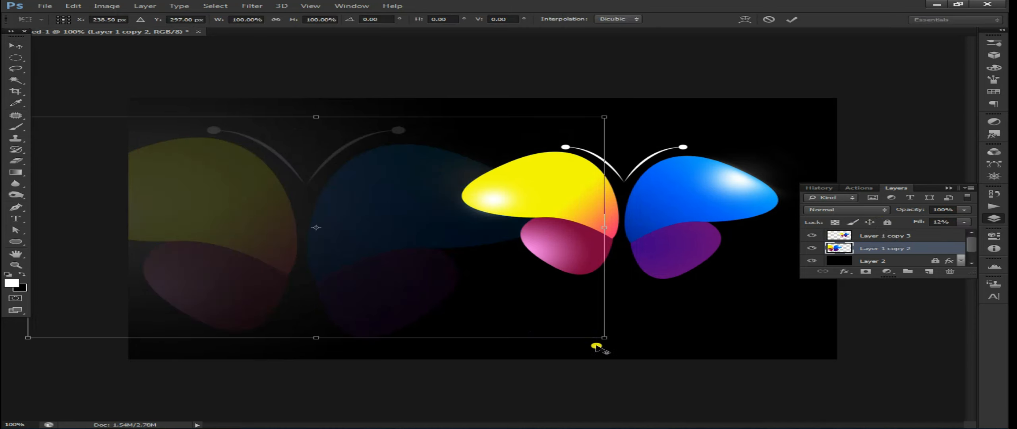
{"action": "left_click_drag", "start_coordinate": [604, 338], "coordinate": [651, 357]}
{"action": "left_click_drag", "start_coordinate": [505, 316], "coordinate": [503, 310]}
{"action": "key", "text": "Return"}
{"action": "left_click", "coordinate": [963, 210]}
{"action": "left_click_drag", "start_coordinate": [925, 220], "coordinate": [916, 220]}
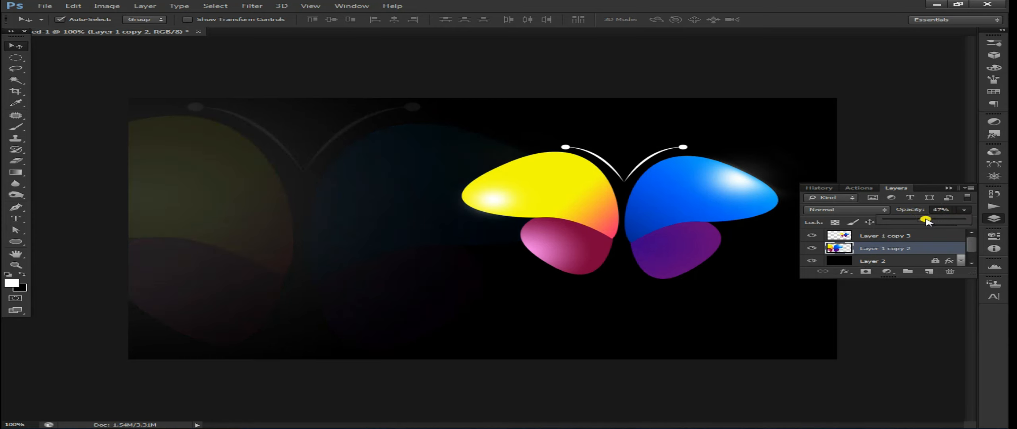
Step: Nudge the small butterfly slightly and draw a flat white ellipse about 214 × 33 px beneath it
{"action": "left_click", "coordinate": [395, 254]}
{"action": "left_click_drag", "start_coordinate": [643, 242], "coordinate": [671, 241]}
{"action": "left_click", "coordinate": [19, 242]}
{"action": "left_click_drag", "start_coordinate": [566, 293], "coordinate": [705, 292]}
{"action": "left_click", "coordinate": [137, 19]}
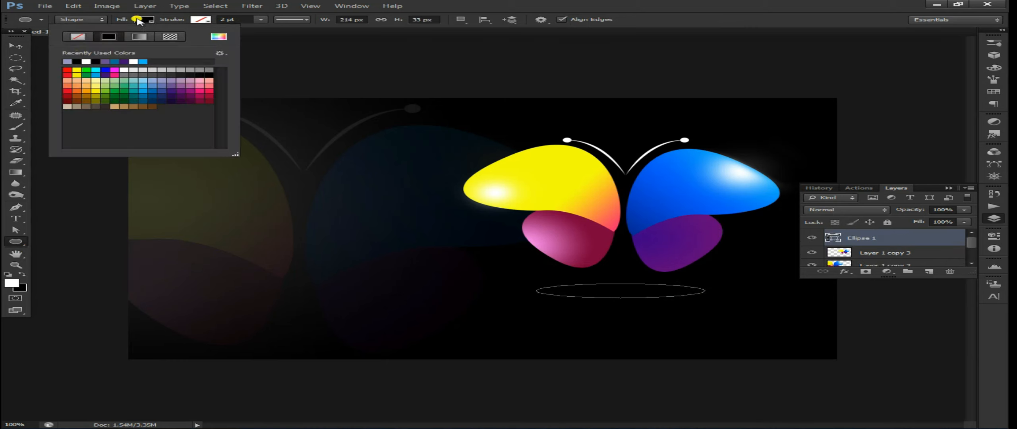
{"action": "left_click", "coordinate": [85, 61]}
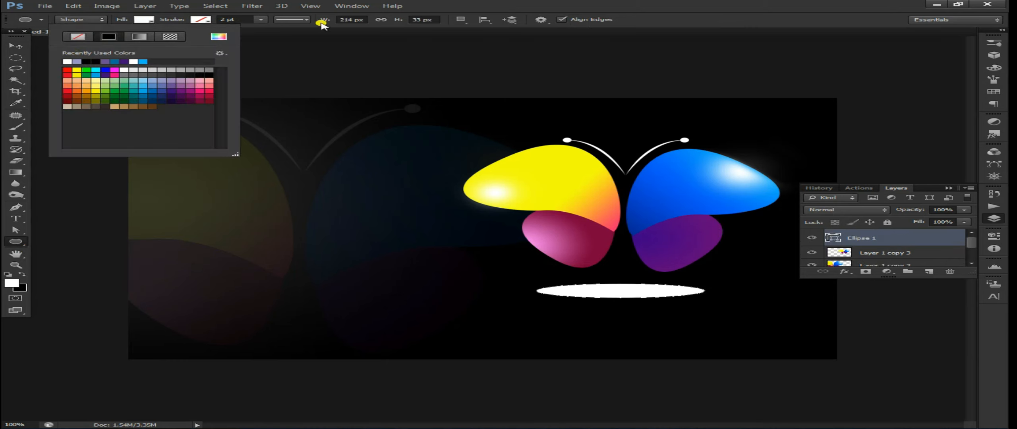
Step: Rasterize the white ellipse and apply a Gaussian Blur with a 33.2 pixel radius
{"action": "left_click", "coordinate": [252, 5]}
{"action": "mouse_move", "coordinate": [330, 95]}
{"action": "left_click", "coordinate": [518, 155]}
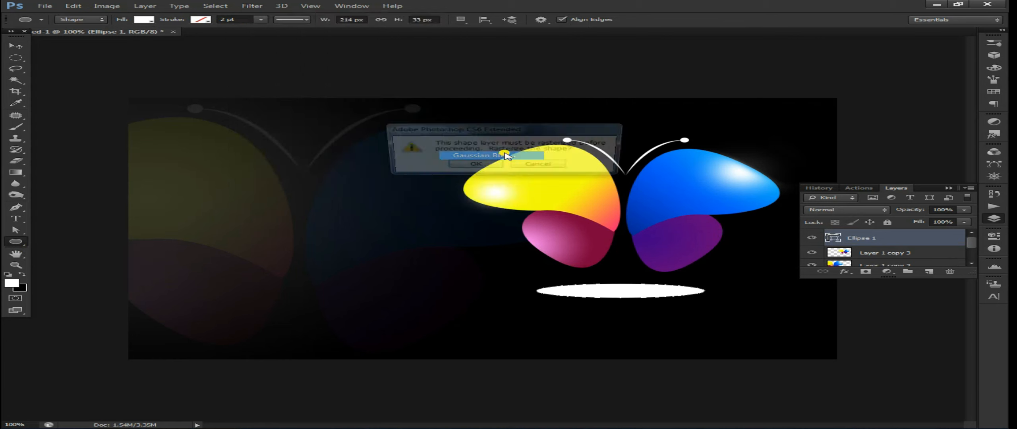
{"action": "left_click", "coordinate": [483, 166]}
{"action": "left_click_drag", "start_coordinate": [827, 220], "coordinate": [819, 222]}
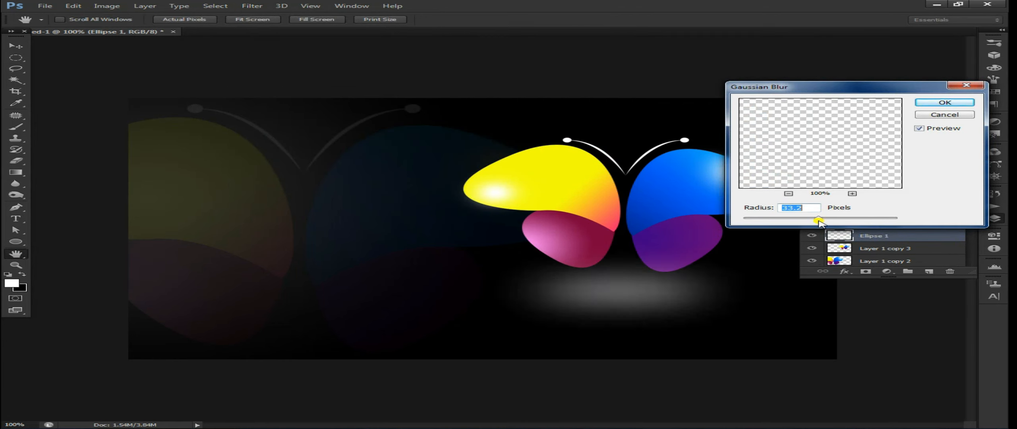
{"action": "left_click", "coordinate": [945, 102]}
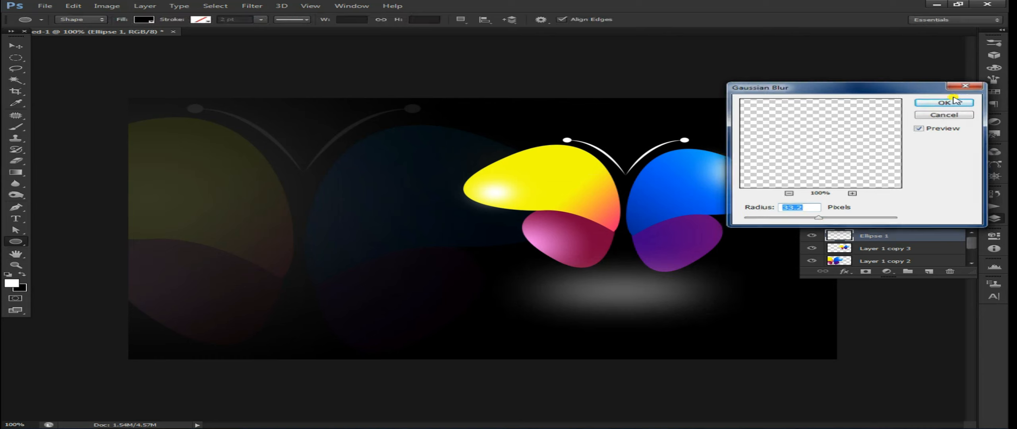
Step: Scale the blurred glow beneath the butterfly to about 119.5% with Free Transform
{"action": "left_click", "coordinate": [24, 48]}
{"action": "key", "text": "ctrl+t"}
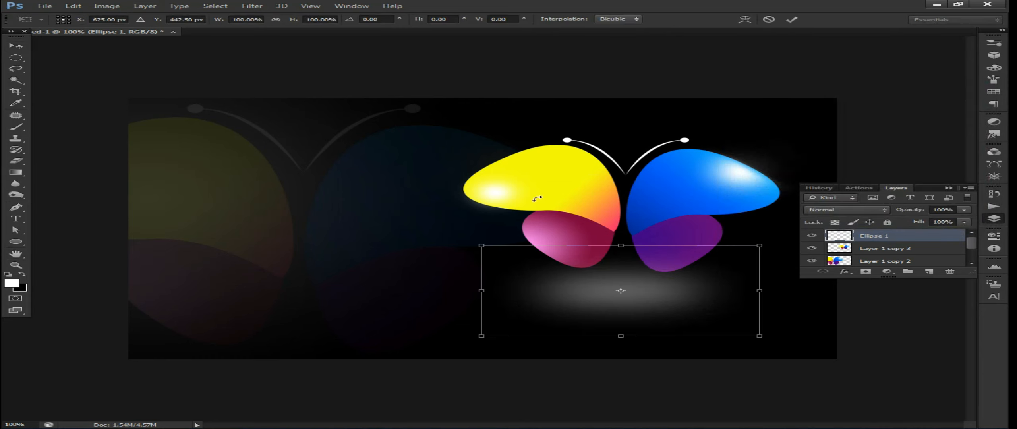
{"action": "left_click_drag", "start_coordinate": [761, 338], "coordinate": [733, 321]}
{"action": "key", "text": "Return"}
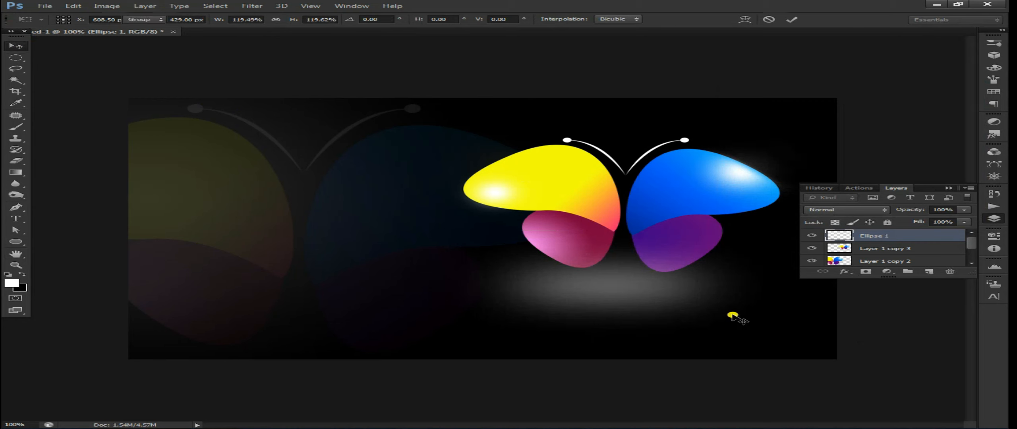
Step: Duplicate the small butterfly and flip the copy vertically beneath it as a reflection at about 76% height
{"action": "left_click", "coordinate": [668, 191]}
{"action": "key", "text": "ctrl+j"}
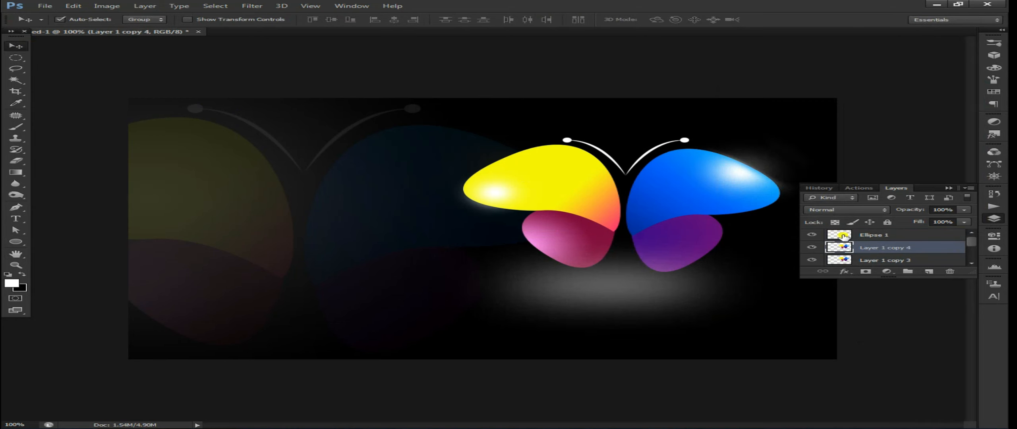
{"action": "key", "text": "ctrl+t"}
{"action": "left_click_drag", "start_coordinate": [632, 133], "coordinate": [651, 379]}
{"action": "left_click_drag", "start_coordinate": [657, 341], "coordinate": [657, 338]}
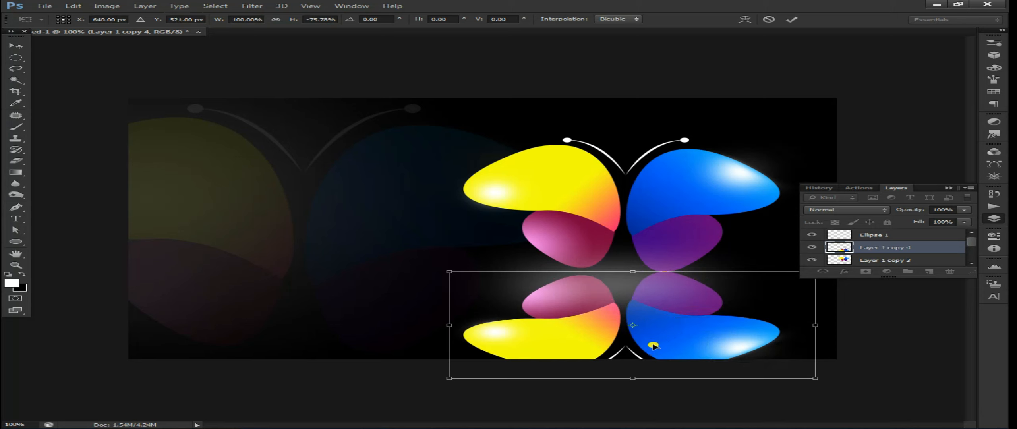
Step: Distort the flipped butterfly copy so the reflection is squashed and slants toward the canvas's right edge
{"action": "left_click_drag", "start_coordinate": [454, 380], "coordinate": [503, 367]}
{"action": "left_click_drag", "start_coordinate": [815, 379], "coordinate": [885, 343]}
{"action": "key", "text": "Return"}
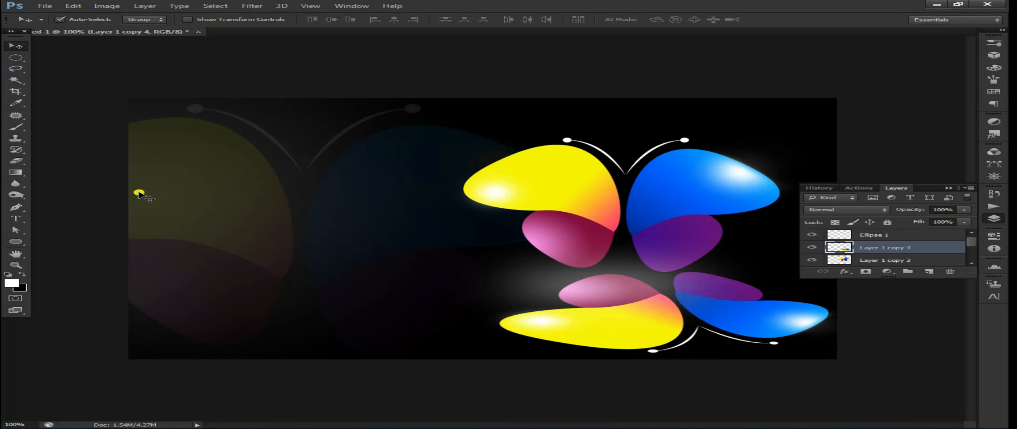
Step: Fade the lower part of the reflection with a soft 300 px eraser at 0% hardness
{"action": "left_click", "coordinate": [16, 160]}
{"action": "right_click", "coordinate": [663, 318]}
{"action": "left_click", "coordinate": [724, 264]}
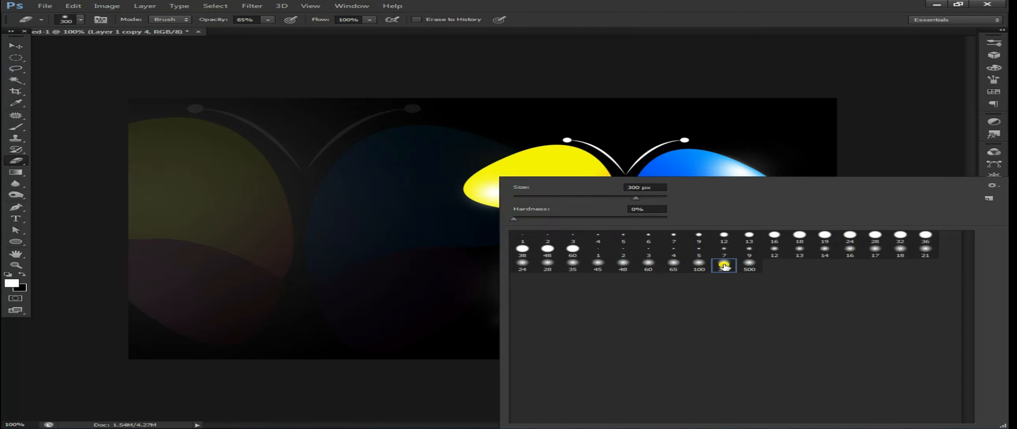
{"action": "key", "text": "Return"}
{"action": "mouse_move", "coordinate": [690, 410]}
{"action": "left_mouse_down"}
{"action": "mouse_move", "coordinate": [615, 398]}
{"action": "mouse_move", "coordinate": [640, 370]}
{"action": "mouse_move", "coordinate": [927, 346]}
{"action": "left_mouse_up"}
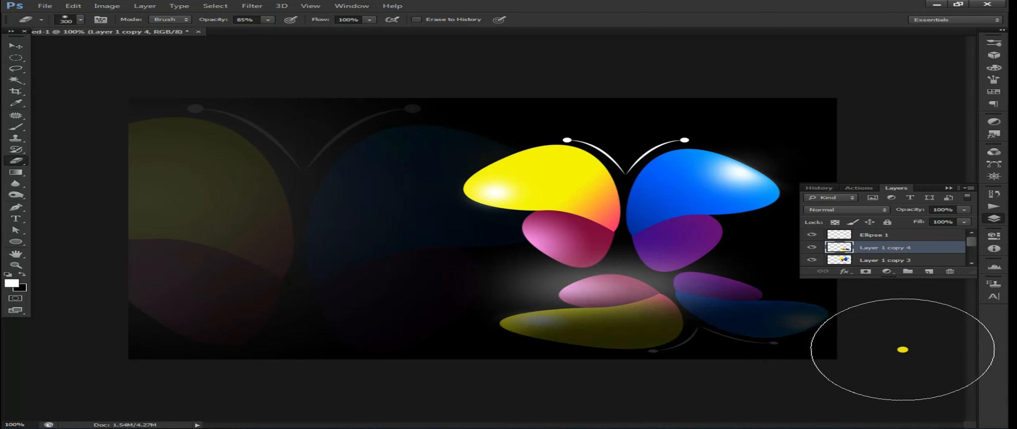
Step: Erase more of the reflection's lower edge at 100% eraser opacity and set the reflection layer's Opacity to 31%
{"action": "left_click", "coordinate": [269, 21]}
{"action": "left_click", "coordinate": [279, 32]}
{"action": "left_click", "coordinate": [934, 353]}
{"action": "mouse_move", "coordinate": [919, 395]}
{"action": "left_mouse_down"}
{"action": "mouse_move", "coordinate": [837, 370]}
{"action": "mouse_move", "coordinate": [665, 375]}
{"action": "mouse_move", "coordinate": [939, 343]}
{"action": "left_mouse_up"}
{"action": "left_click", "coordinate": [899, 222]}
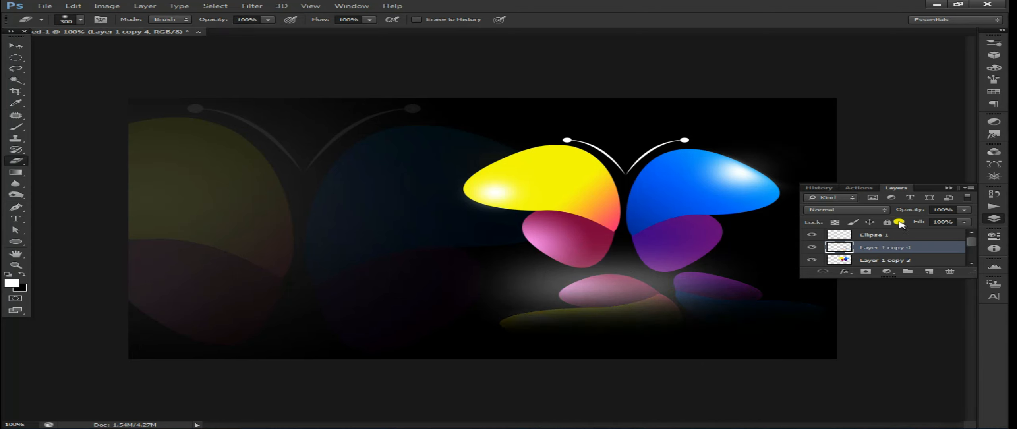
{"action": "left_click_drag", "start_coordinate": [970, 211], "coordinate": [899, 221]}
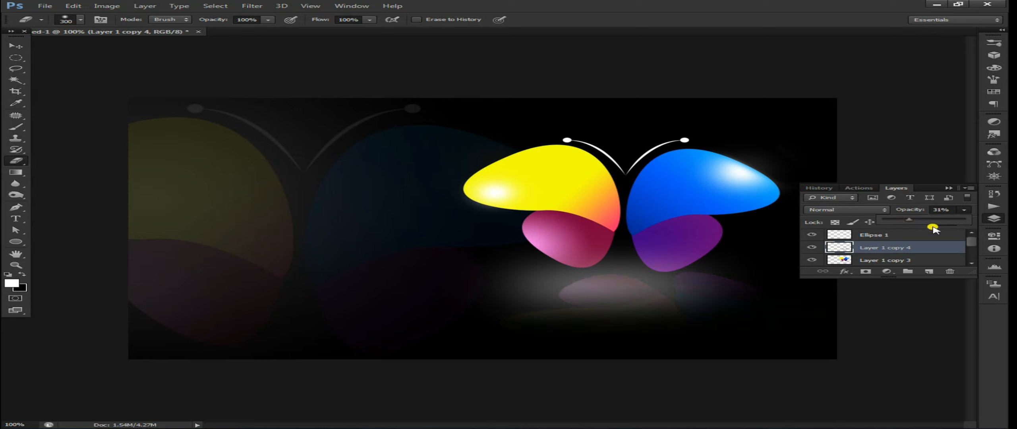
Step: Add the texts "GD" and "TUTORIALS" in white Copperplate Gothic as separate layers over the faded butterfly
{"action": "left_click", "coordinate": [16, 46]}
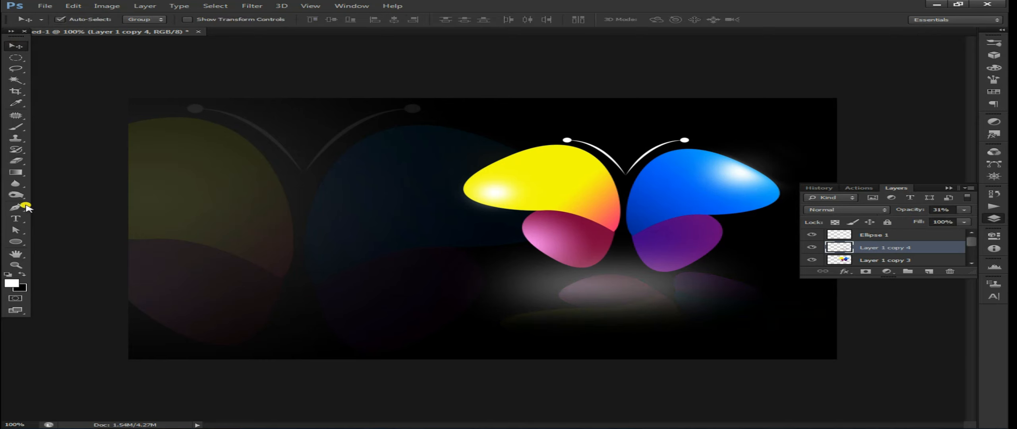
{"action": "left_click", "coordinate": [17, 217]}
{"action": "left_click", "coordinate": [198, 248]}
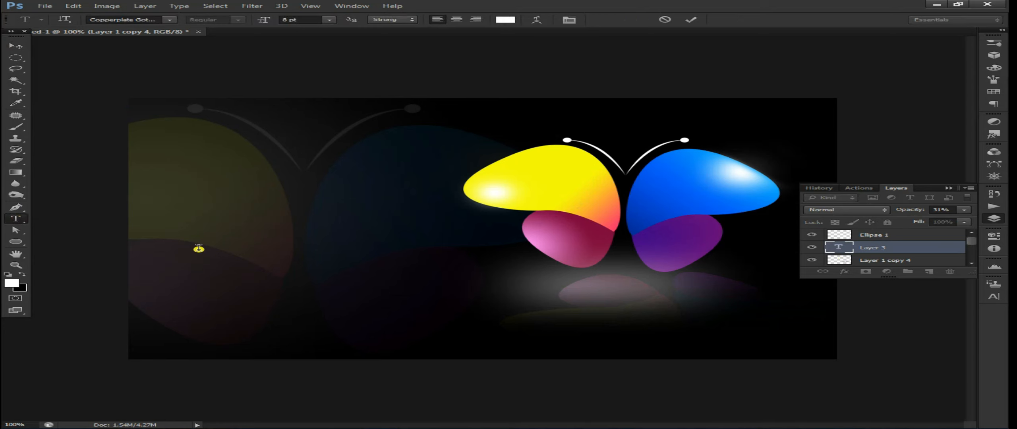
{"action": "key", "text": "BackSpace"}
{"action": "key", "text": "BackSpace"}
{"action": "key", "text": "ctrl+Return"}
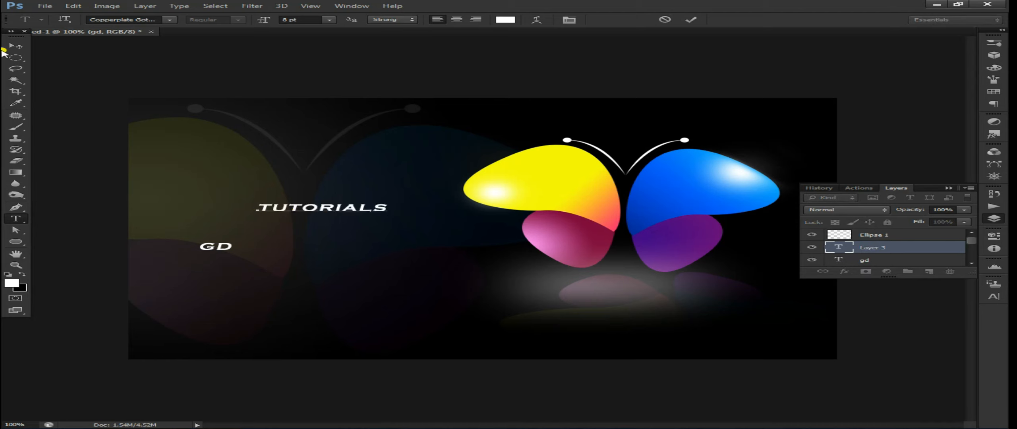
Step: Move the TUTORIALS text lower than GD, and enlarge GD to about 645% over the left half of the faded butterfly
{"action": "left_click", "coordinate": [14, 46]}
{"action": "left_click", "coordinate": [228, 249]}
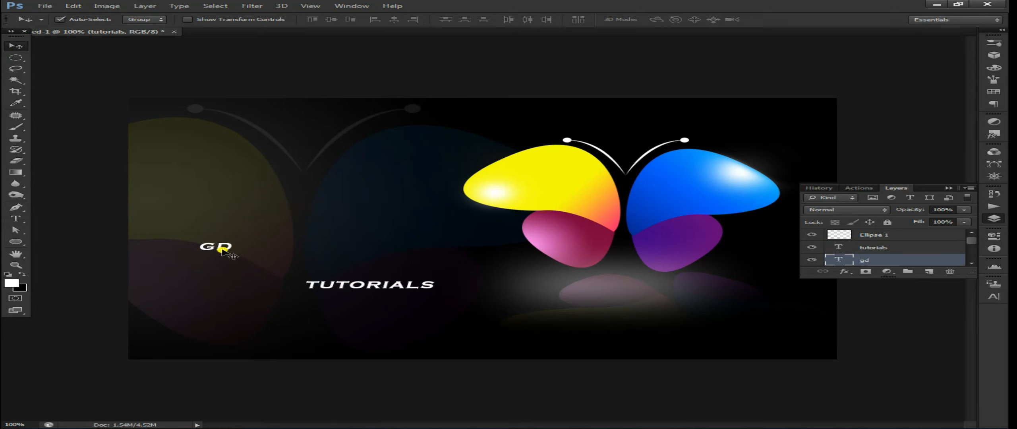
{"action": "key", "text": "ctrl+t"}
{"action": "left_click_drag", "start_coordinate": [237, 251], "coordinate": [340, 267]}
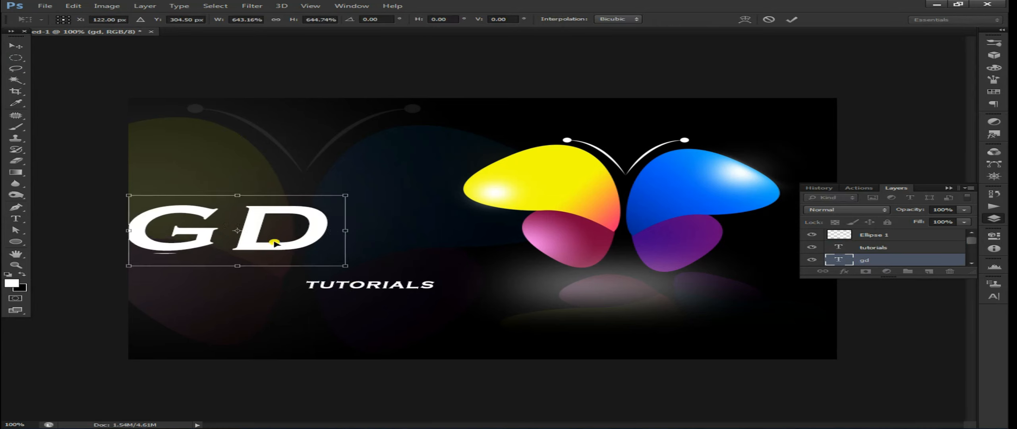
{"action": "left_click_drag", "start_coordinate": [268, 233], "coordinate": [300, 223]}
{"action": "key", "text": "Return"}
Step: Enlarge the TUTORIALS text to about 23.1 pt and place it directly beneath GD, reaching the colourful butterfly's pink lower wing
{"action": "left_click", "coordinate": [359, 285]}
{"action": "key", "text": "ctrl+t"}
{"action": "left_click_drag", "start_coordinate": [436, 289], "coordinate": [544, 298]}
{"action": "left_click_drag", "start_coordinate": [465, 267], "coordinate": [599, 255]}
{"action": "key", "text": "Return"}
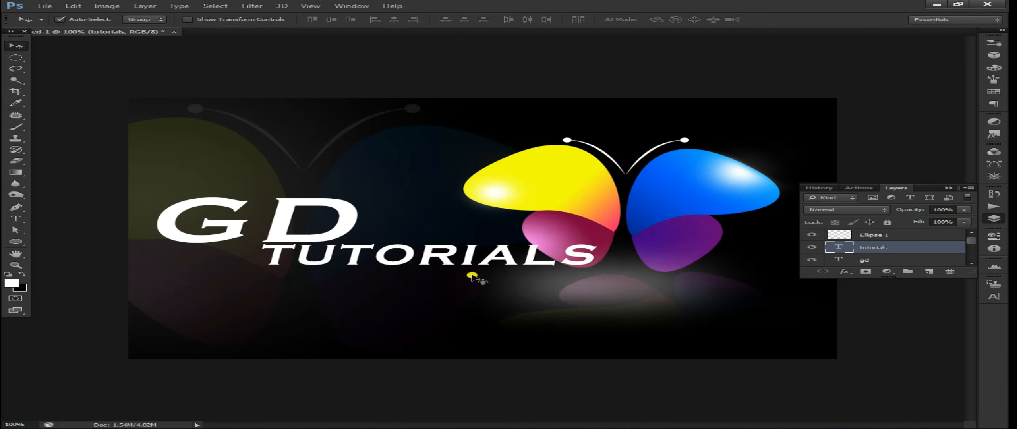
Step: Widen the letter spacing of the TUTORIALS text by setting its tracking to 500
{"action": "key", "text": "r"}
{"action": "left_click", "coordinate": [497, 170]}
{"action": "left_click", "coordinate": [18, 216]}
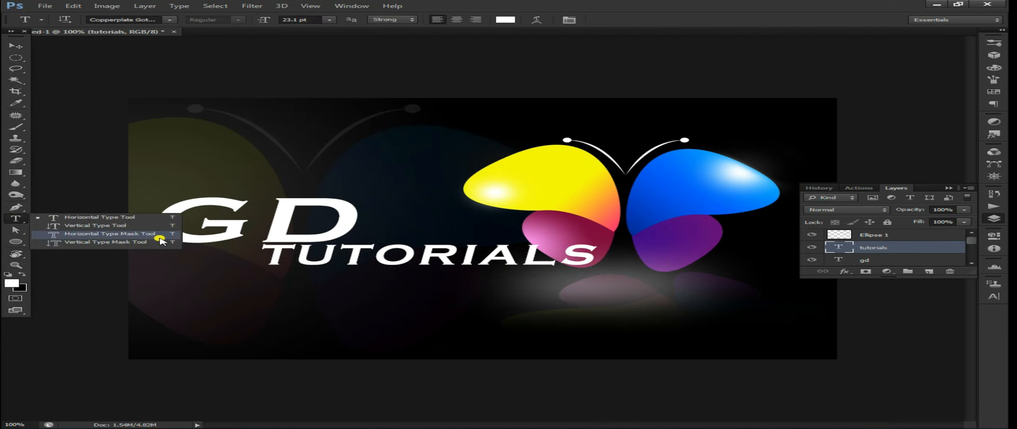
{"action": "left_click", "coordinate": [992, 297]}
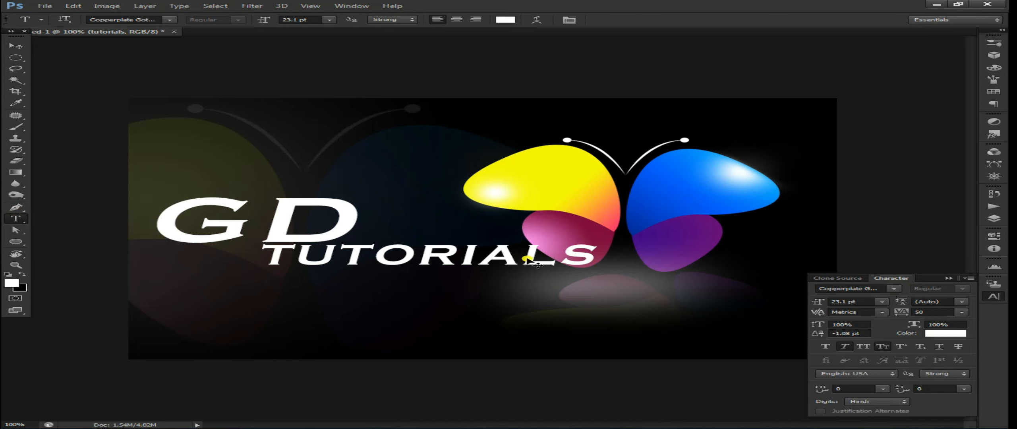
{"action": "left_click_drag", "start_coordinate": [532, 263], "coordinate": [533, 264]}
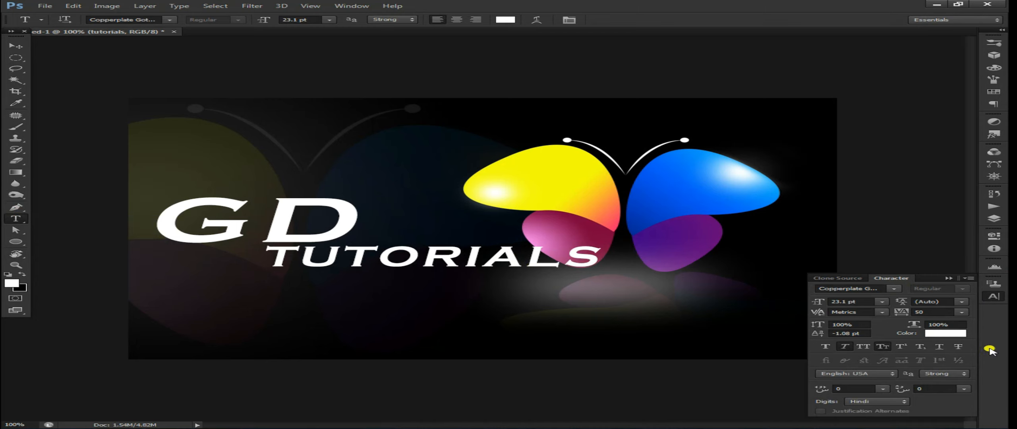
{"action": "left_click", "coordinate": [944, 314]}
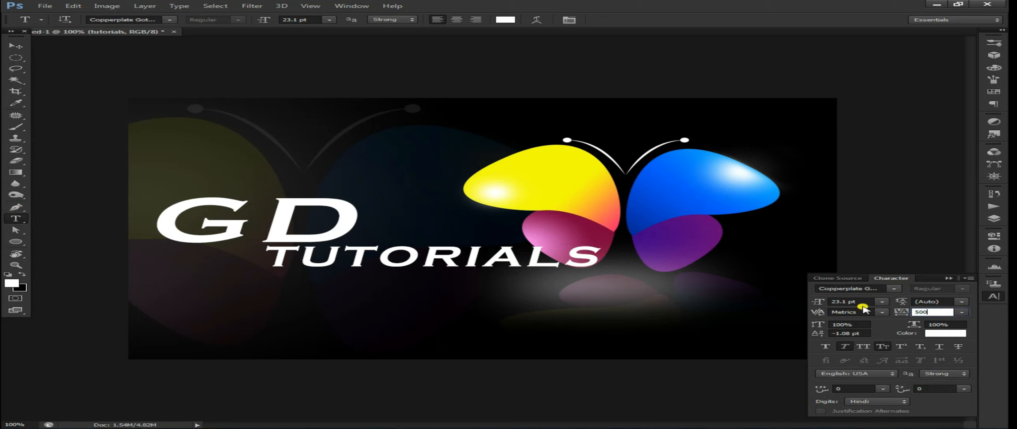
{"action": "type", "text": "500"}
{"action": "key", "text": "Return"}
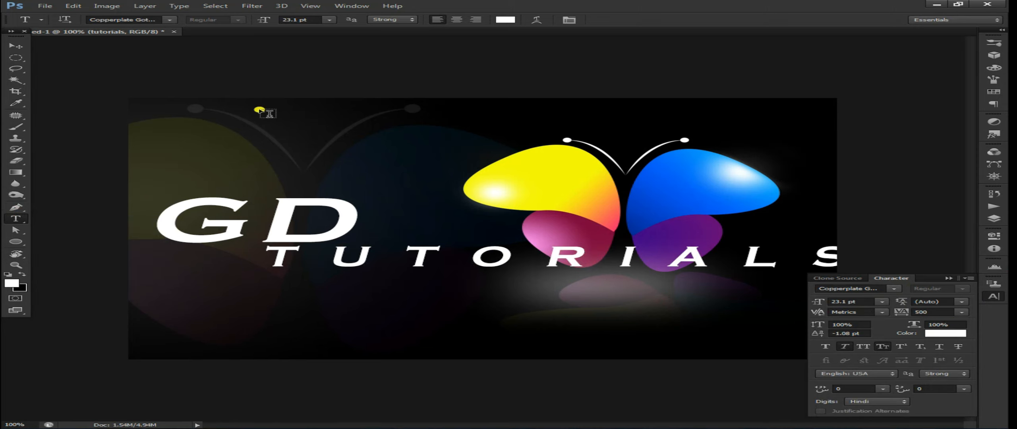